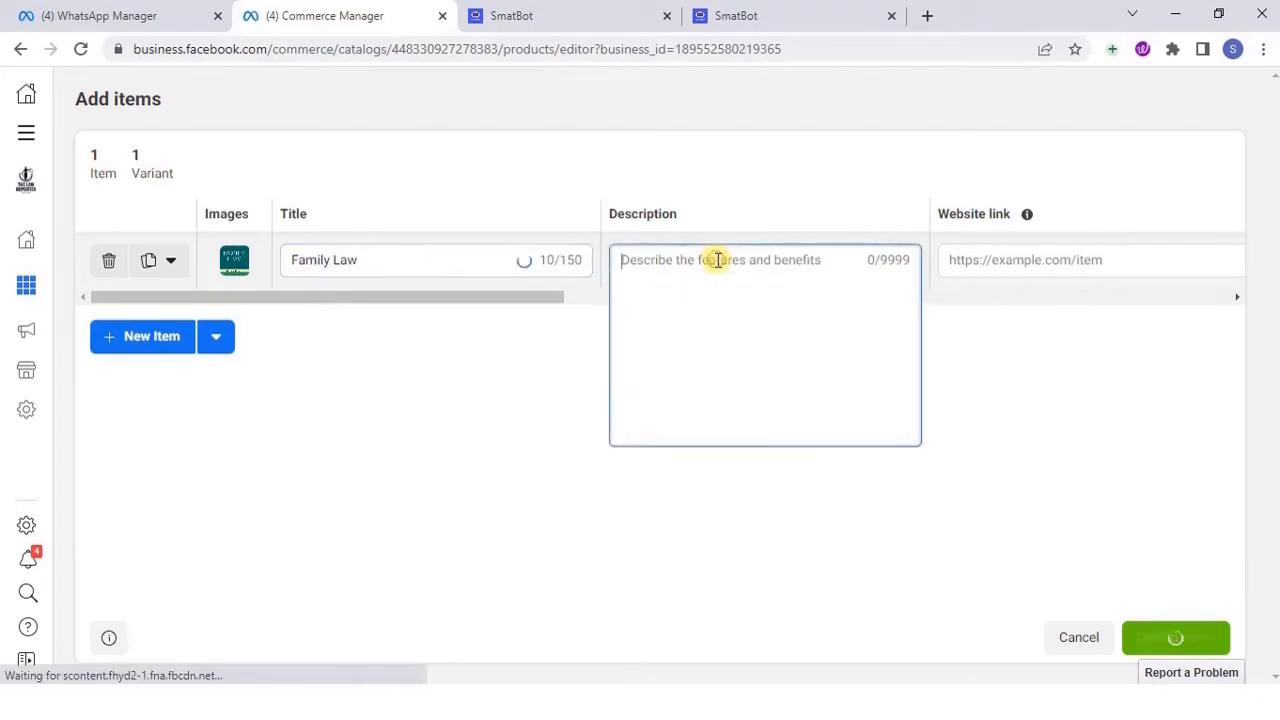
{"action": "type", "text": "Hav"}
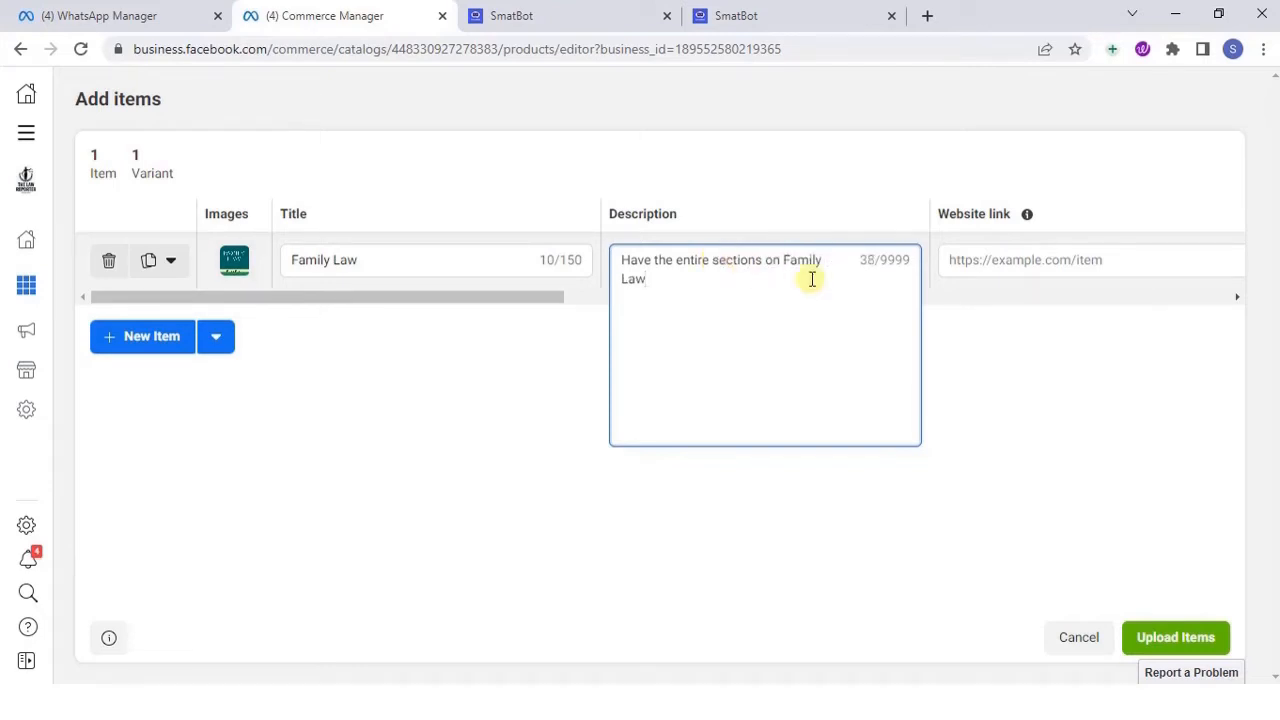
{"action": "left_click", "coordinate": [988, 263]}
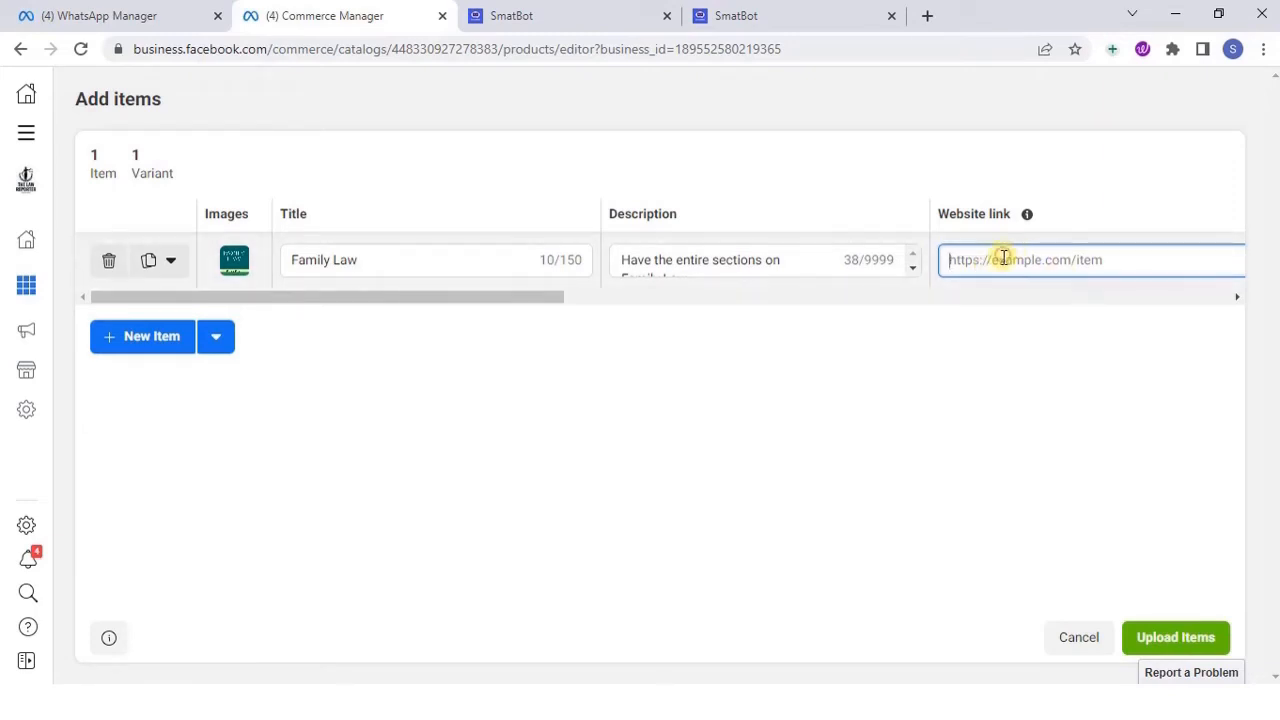
{"action": "type", "text": "www.thelawrep"}
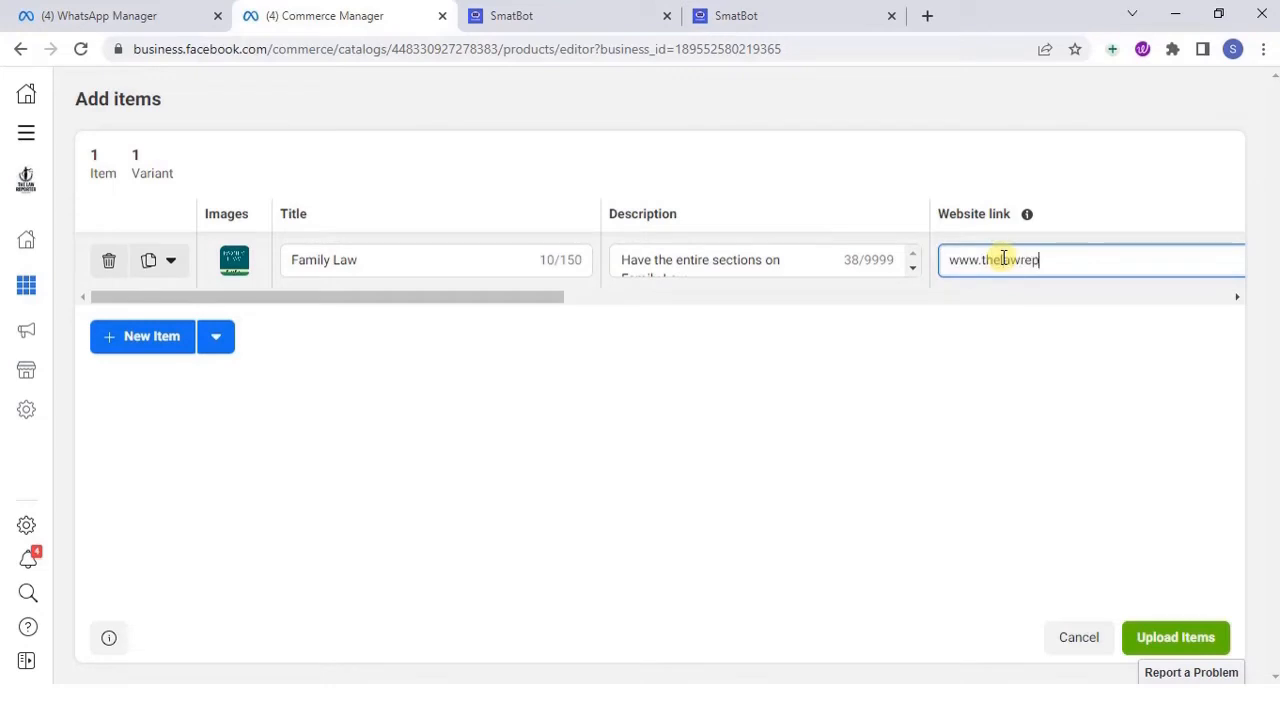
{"action": "type", "text": "orter.in"}
Set the Family Law item's price to 50 INR
{"action": "left_click", "coordinate": [1237, 297]}
{"action": "left_click", "coordinate": [967, 261]}
{"action": "type", "text": "50"}
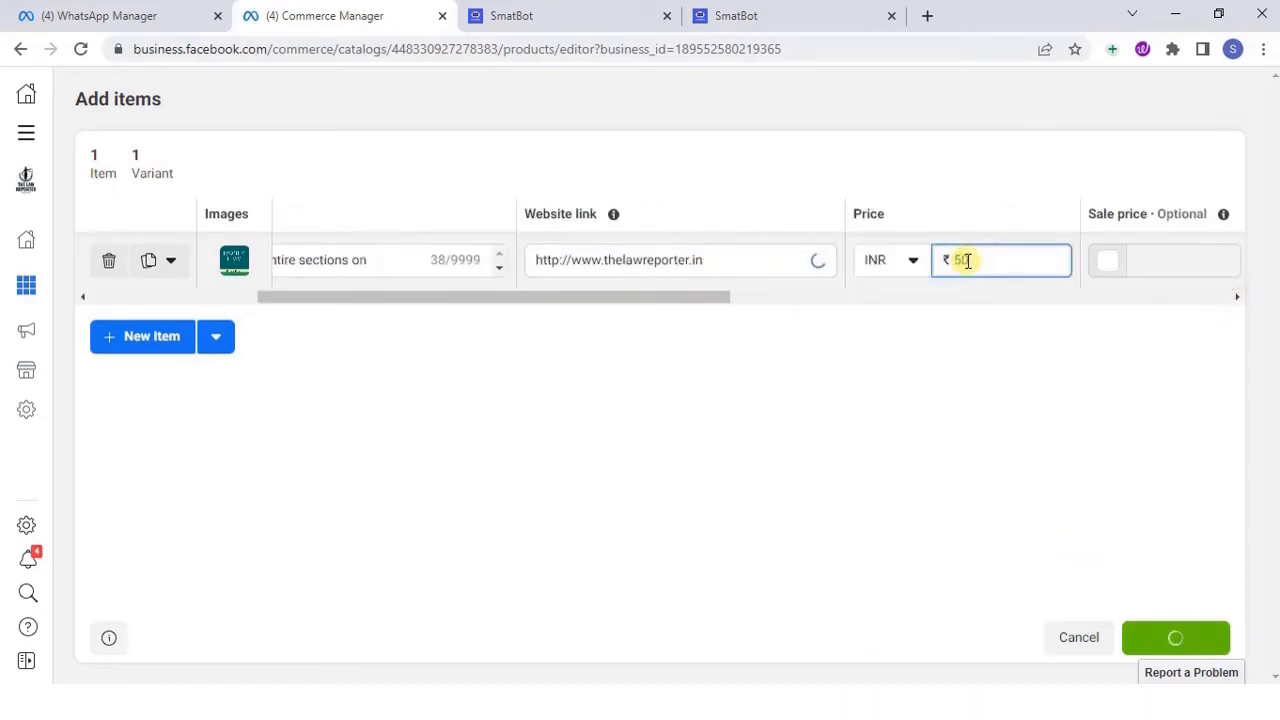
Search the product categories for books and assign the Family Law item to Media > Books
{"action": "left_click", "coordinate": [1237, 297]}
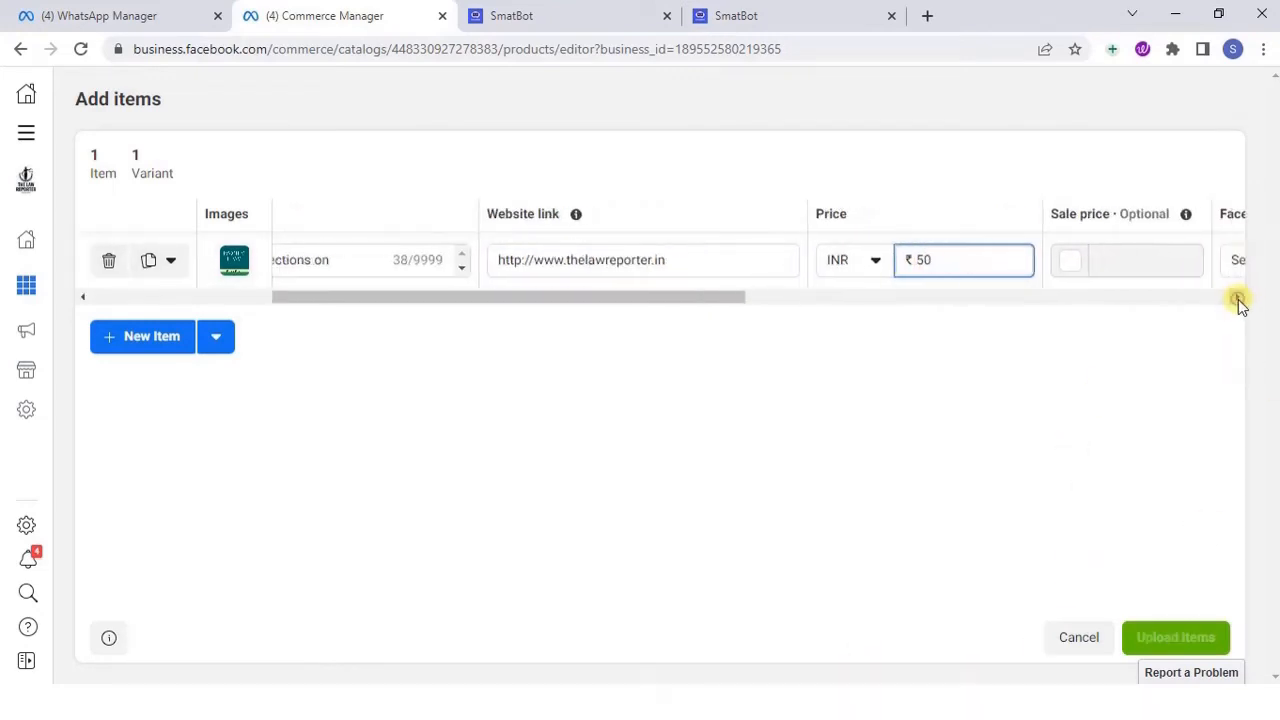
{"action": "left_click", "coordinate": [1125, 260]}
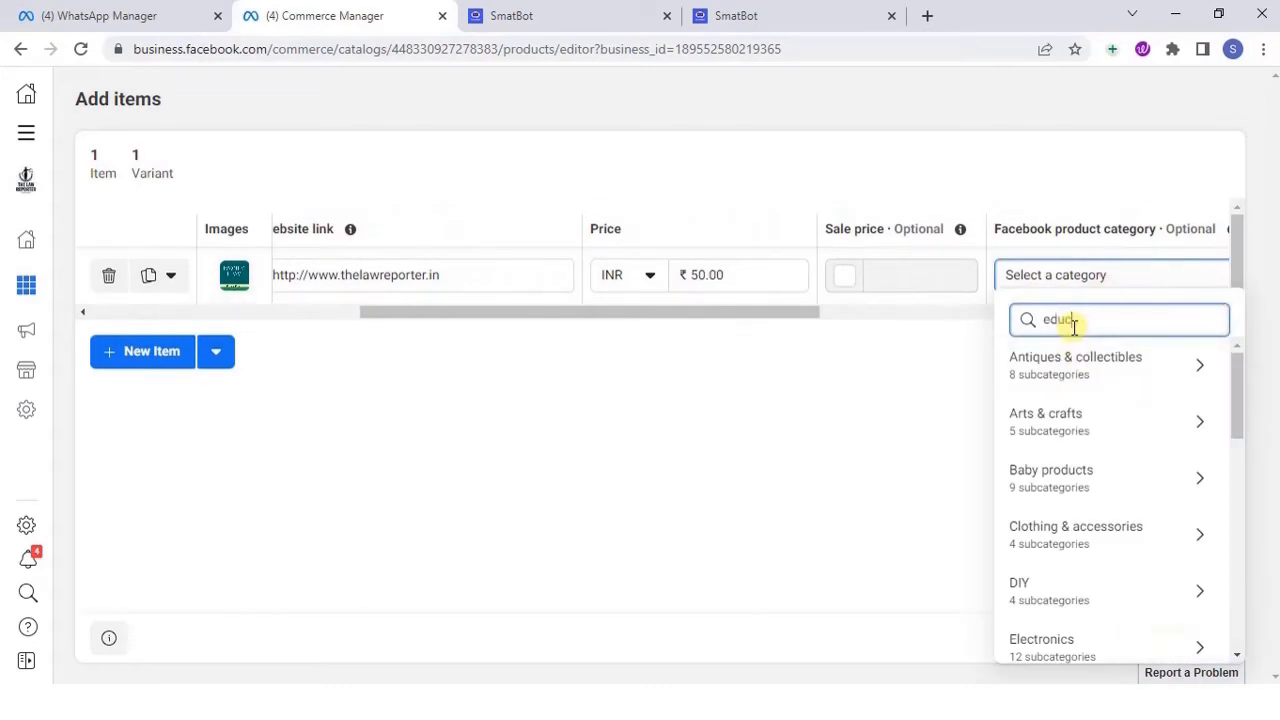
{"action": "key", "text": "BackSpace"}
{"action": "key", "text": "BackSpace"}
{"action": "left_click", "coordinate": [1060, 321]}
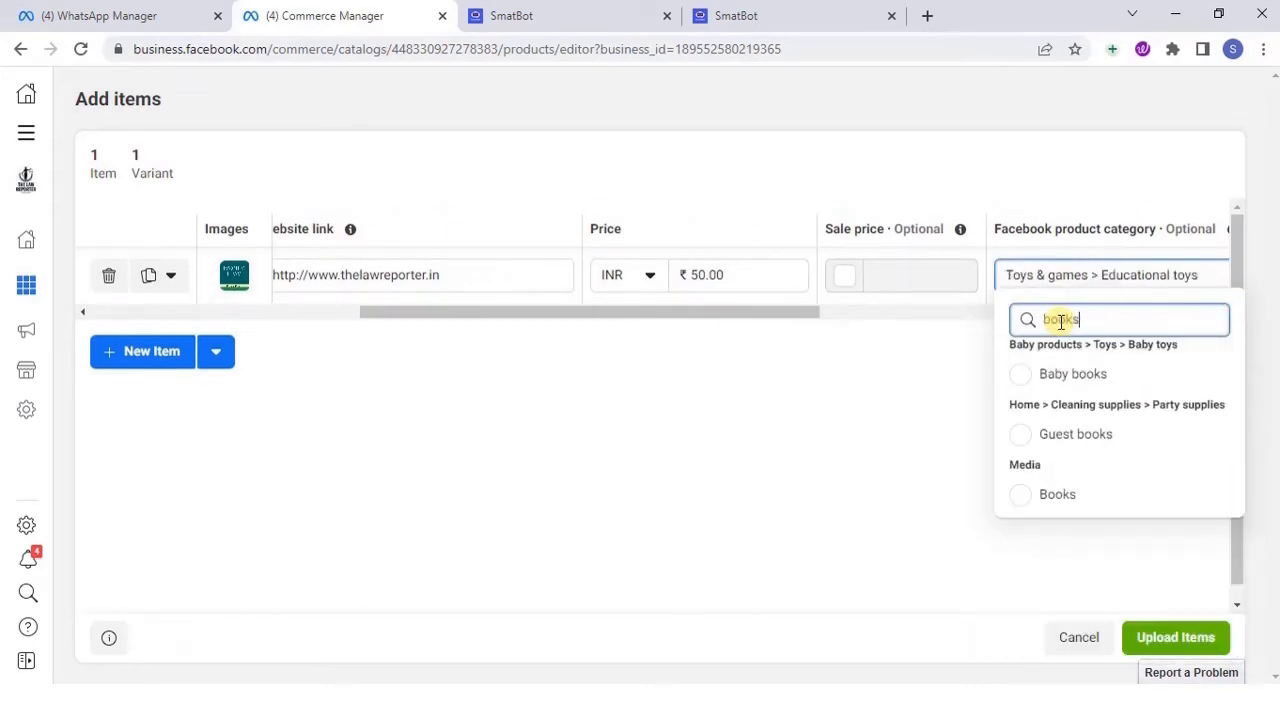
{"action": "left_click", "coordinate": [1040, 495]}
Add a second item and save the Criminal Law cover CompressJPEG.online_500x500-image.jpg as its main image
{"action": "left_click_drag", "start_coordinate": [740, 297], "coordinate": [1187, 294]}
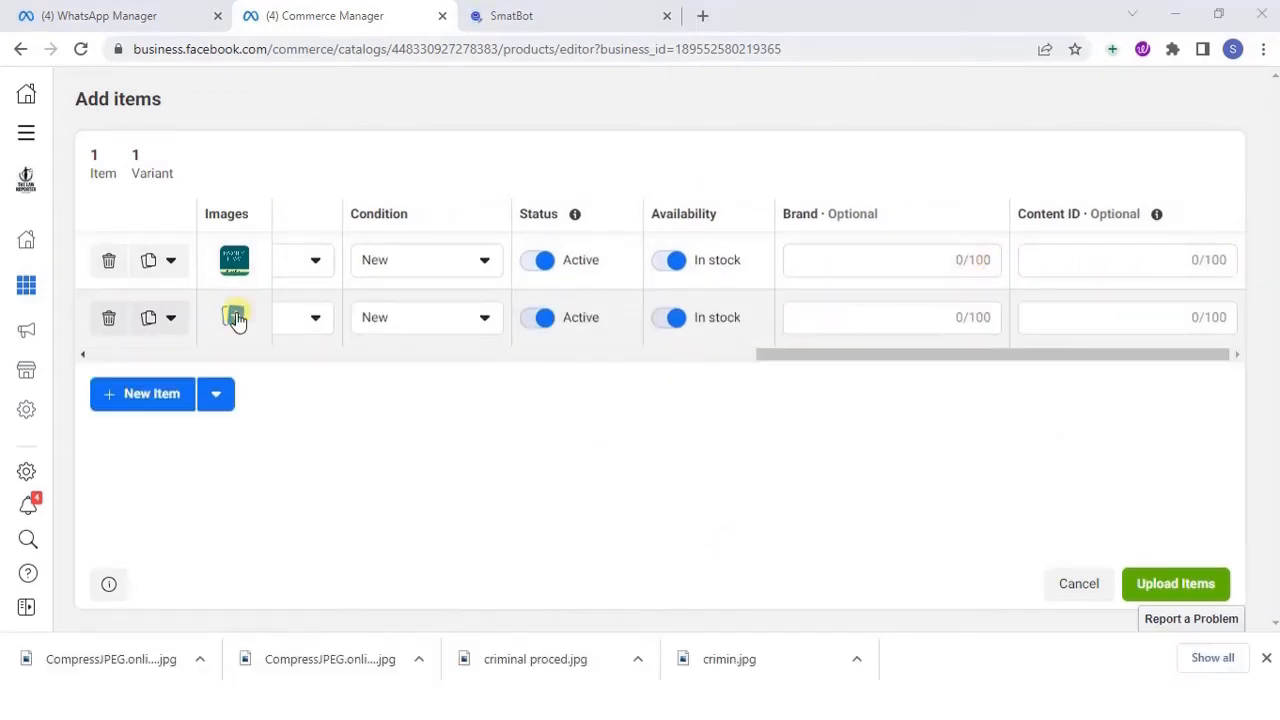
{"action": "left_click", "coordinate": [237, 319]}
{"action": "left_click", "coordinate": [627, 289]}
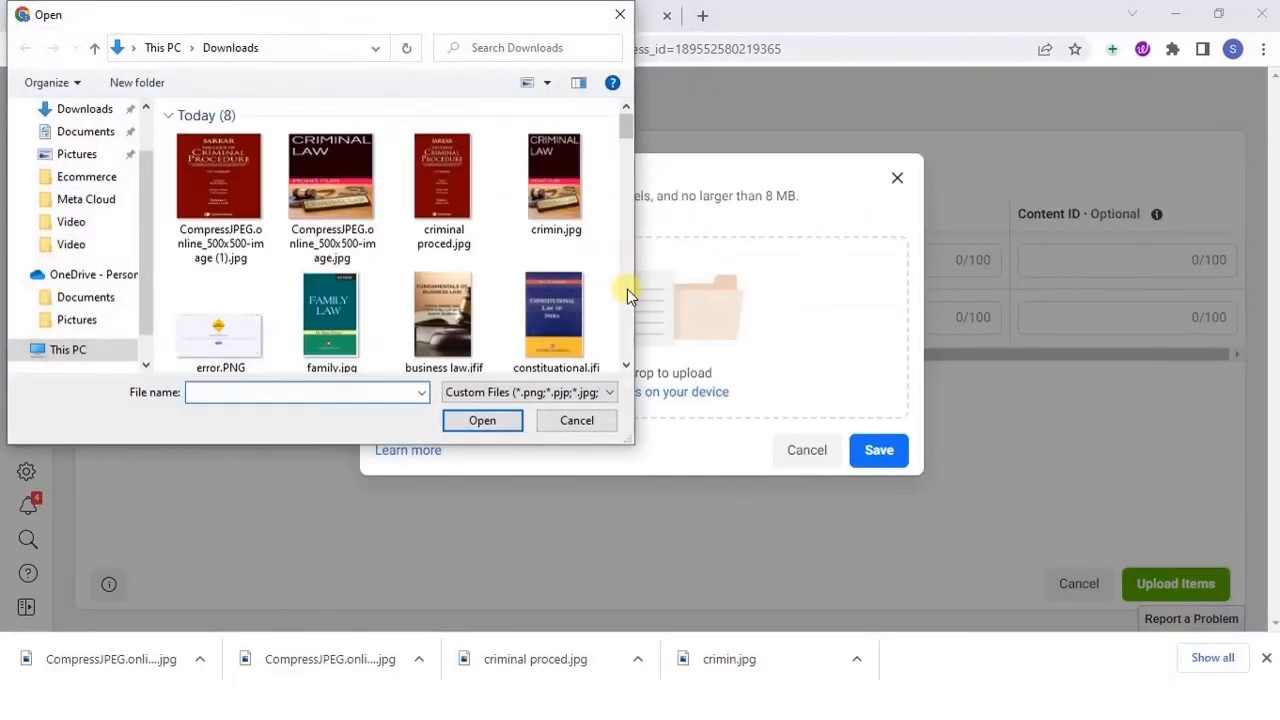
{"action": "left_click", "coordinate": [331, 176]}
{"action": "left_click", "coordinate": [482, 420]}
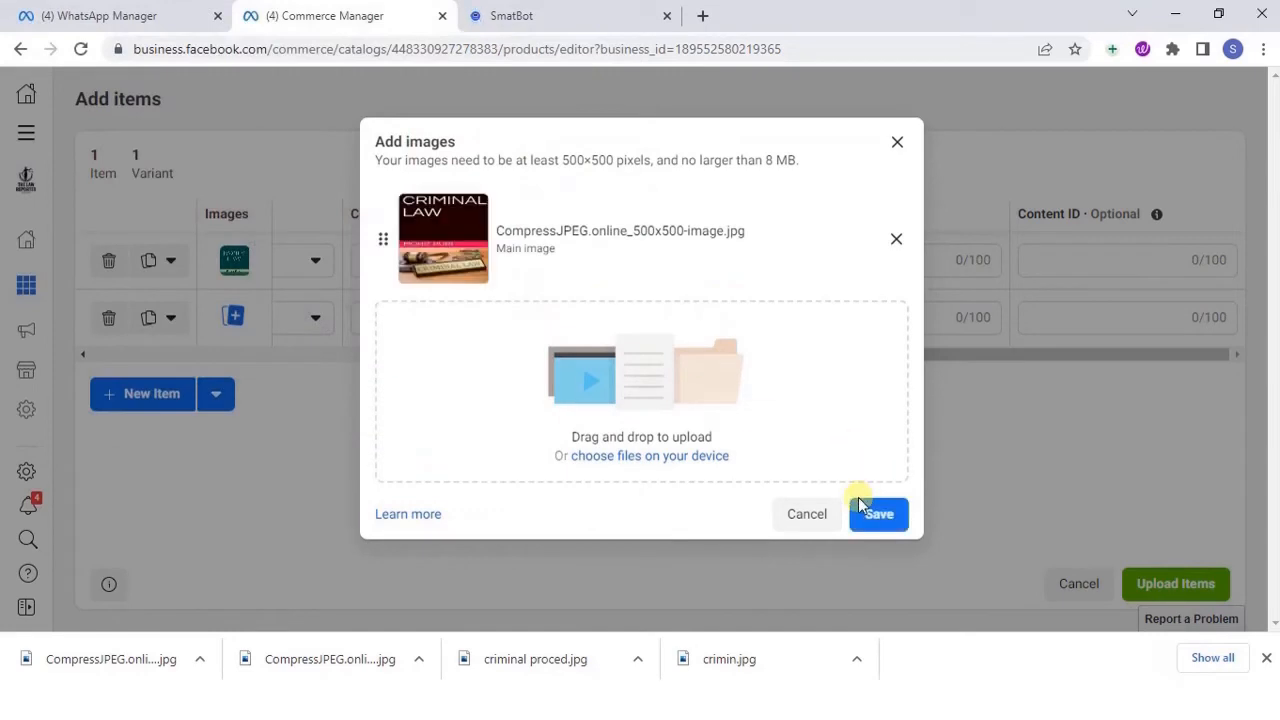
{"action": "left_click", "coordinate": [862, 512]}
Title the second item "Criminal Law" and describe it as "Details on every Criminal Sections in India"
{"action": "left_click_drag", "start_coordinate": [766, 362], "coordinate": [104, 366]}
{"action": "left_click", "coordinate": [343, 320]}
{"action": "type", "text": "Criminal Law"}
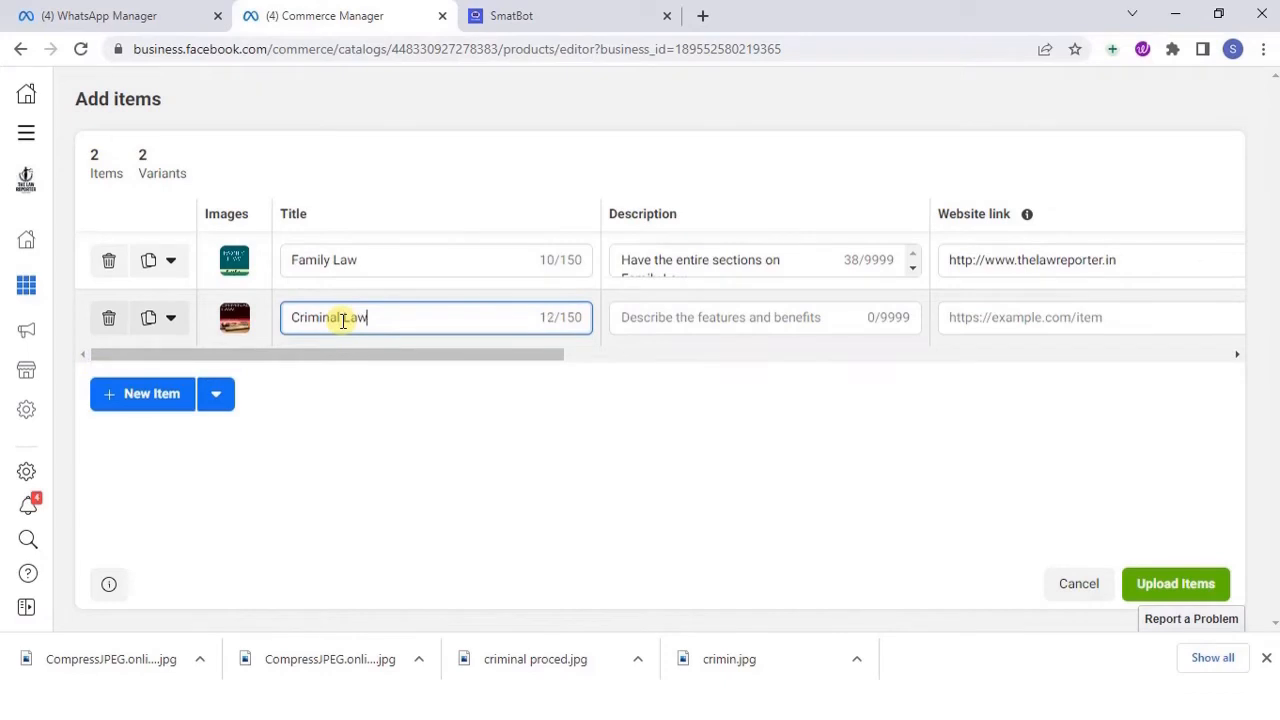
{"action": "left_click", "coordinate": [652, 318]}
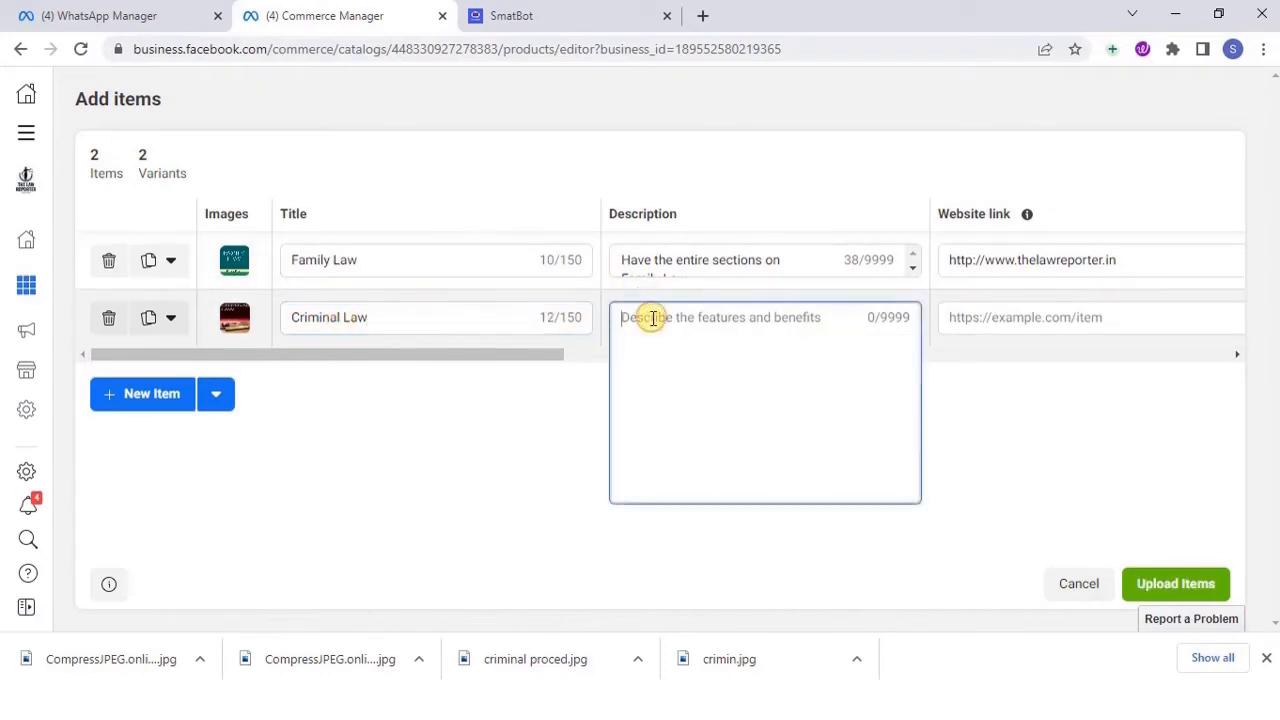
{"action": "type", "text": "De"}
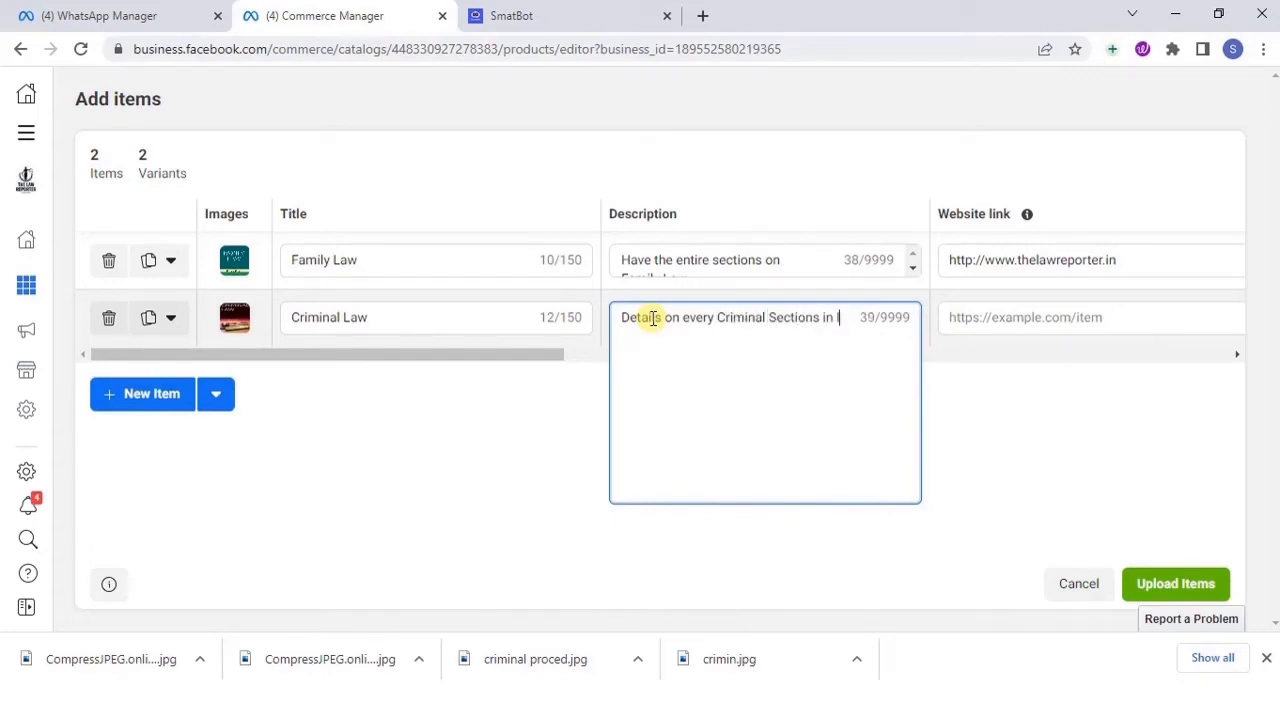
{"action": "type", "text": "a"}
{"action": "left_click", "coordinate": [1071, 318]}
{"action": "left_click_drag", "start_coordinate": [1120, 263], "coordinate": [953, 292]}
{"action": "key", "text": "ctrl+c"}
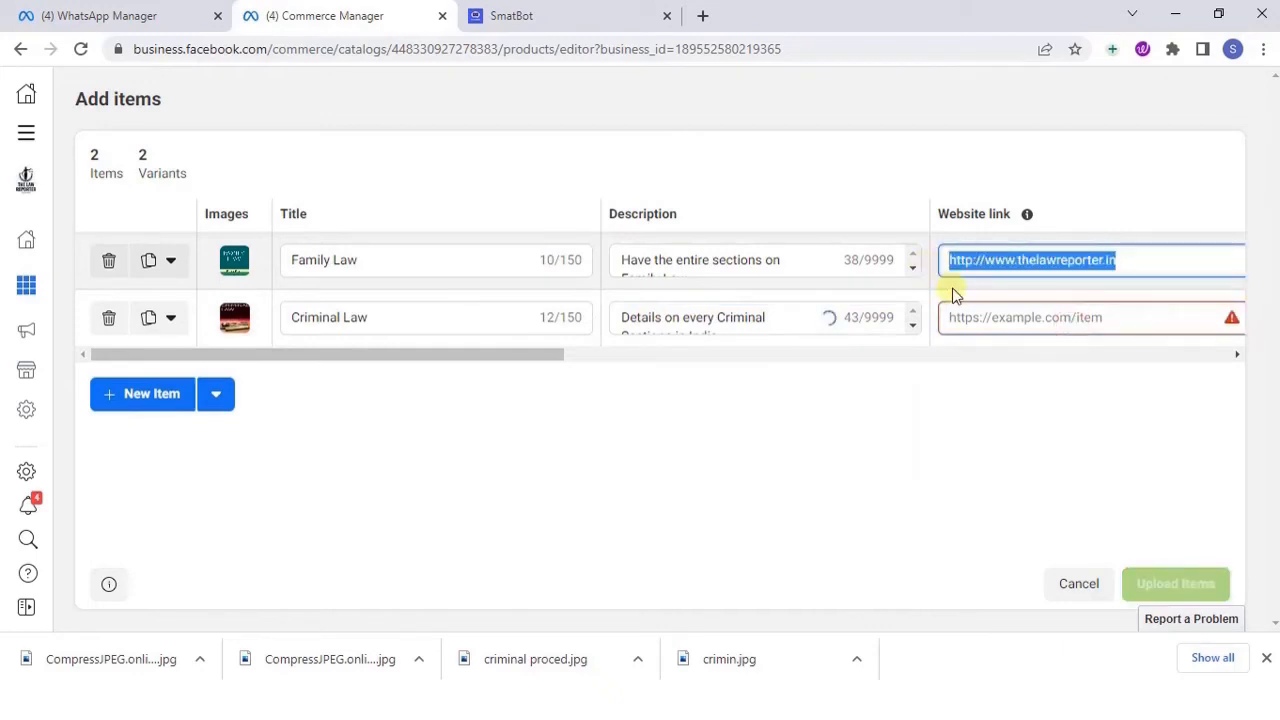
{"action": "left_click", "coordinate": [977, 317]}
{"action": "key", "text": "ctrl+v"}
Set the Criminal Law item's price to 100 INR
{"action": "left_click", "coordinate": [1236, 354]}
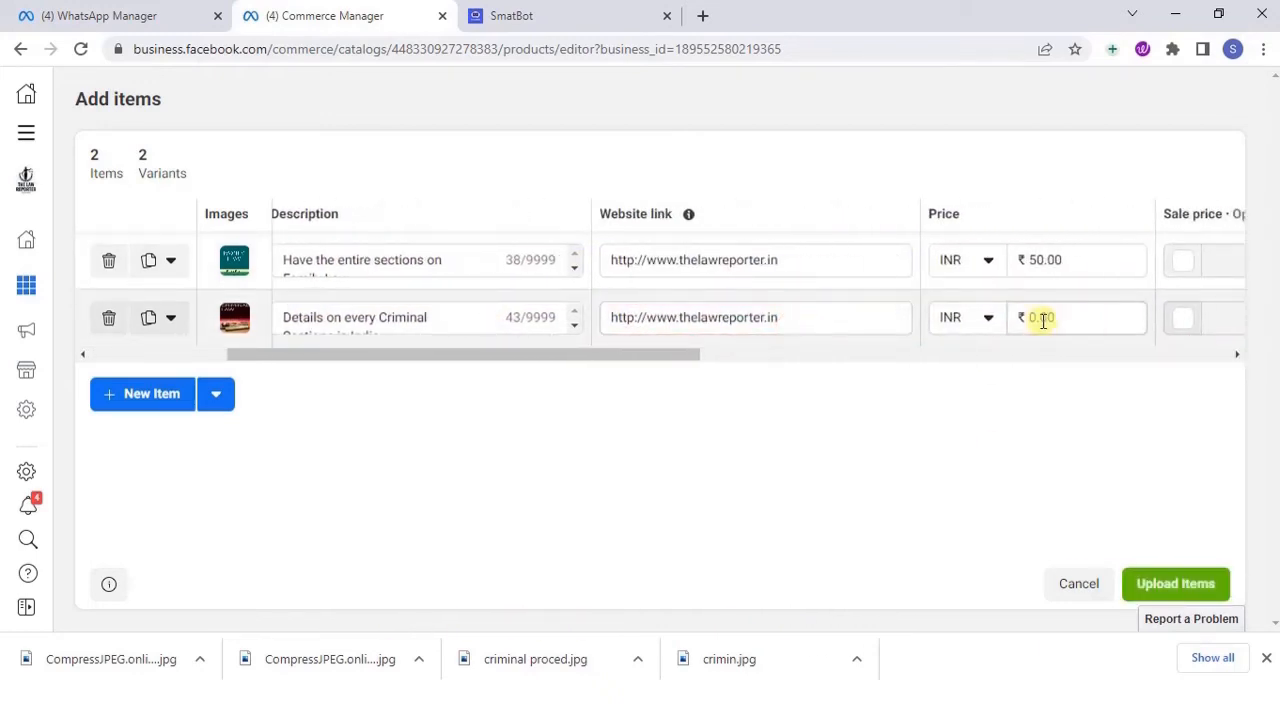
{"action": "left_click", "coordinate": [1043, 319]}
{"action": "type", "text": "1000"}
{"action": "key", "text": "BackSpace"}
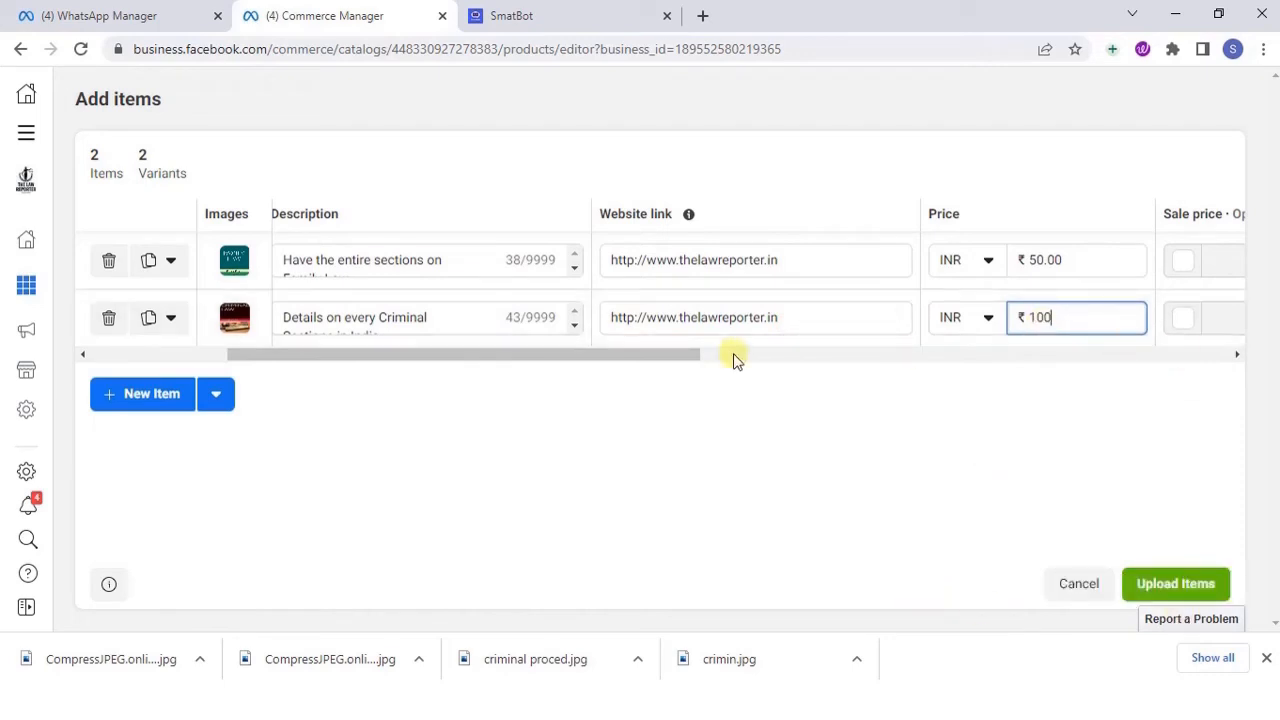
Assign the Criminal Law item to the product category Media > Books by searching for books
{"action": "left_click_drag", "start_coordinate": [677, 354], "coordinate": [939, 354]}
{"action": "left_click", "coordinate": [747, 320]}
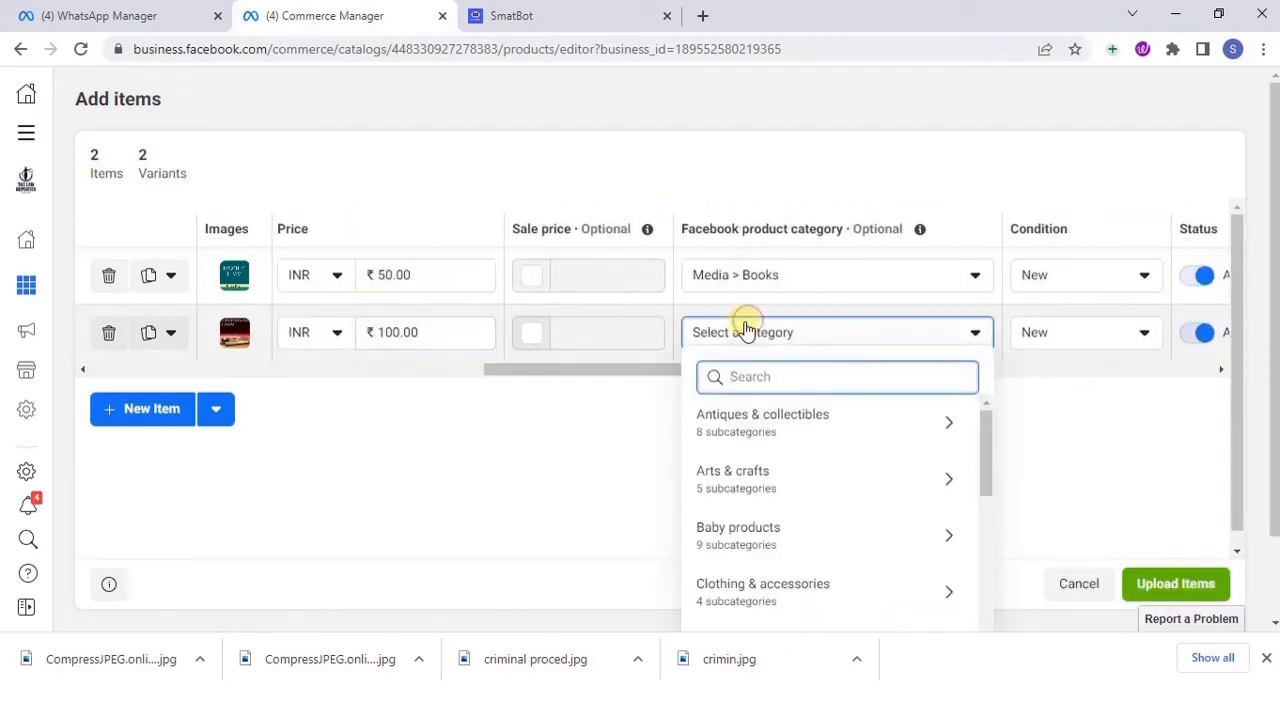
{"action": "type", "text": "books"}
{"action": "left_click", "coordinate": [731, 556]}
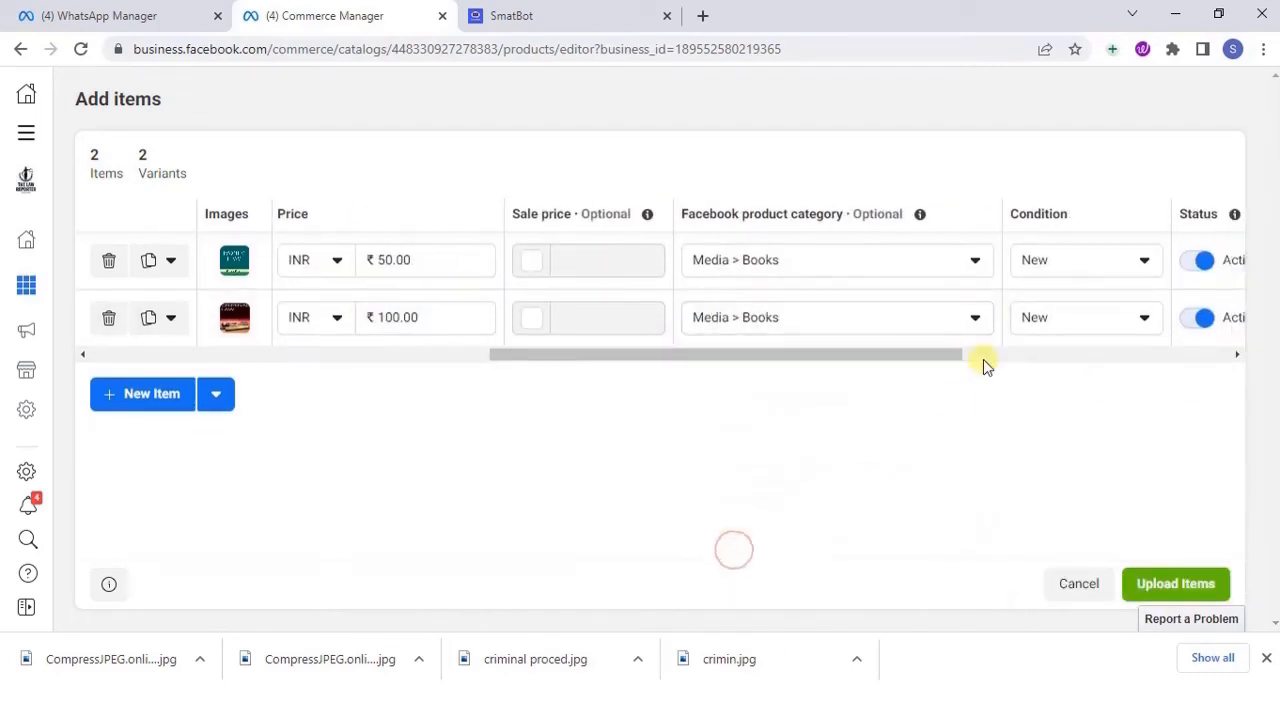
Set the Criminal Law item's condition to Used (fair)
{"action": "left_click_drag", "start_coordinate": [986, 355], "coordinate": [1115, 357]}
{"action": "left_click", "coordinate": [726, 320]}
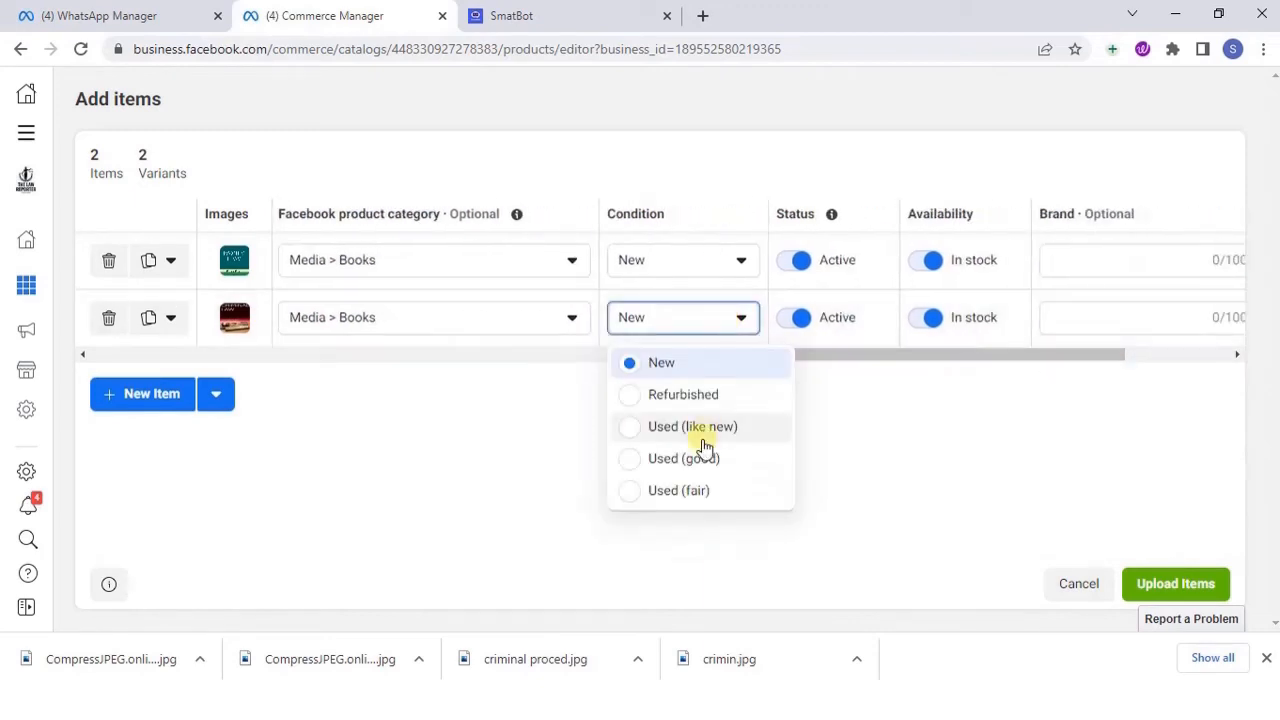
{"action": "left_click", "coordinate": [680, 490]}
Upload both items to the catalogue and look over them in the catalogue's items list
{"action": "left_click_drag", "start_coordinate": [1080, 356], "coordinate": [1180, 357]}
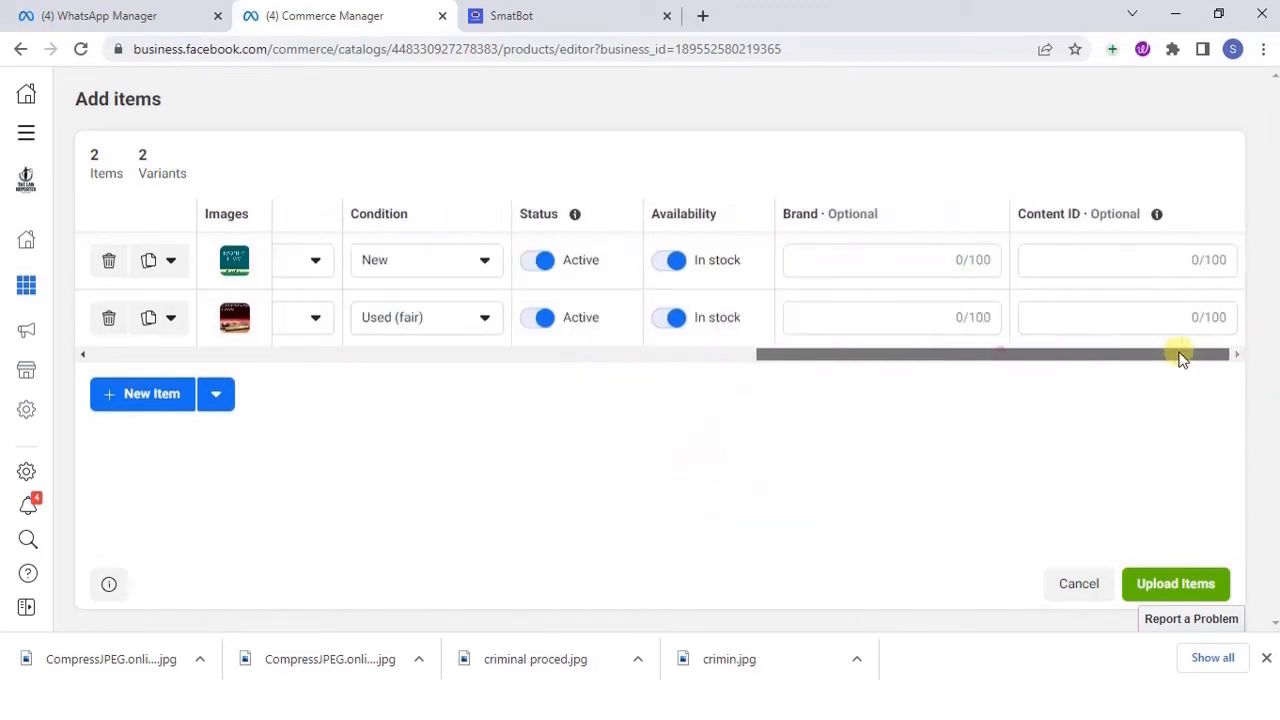
{"action": "left_click", "coordinate": [1178, 584]}
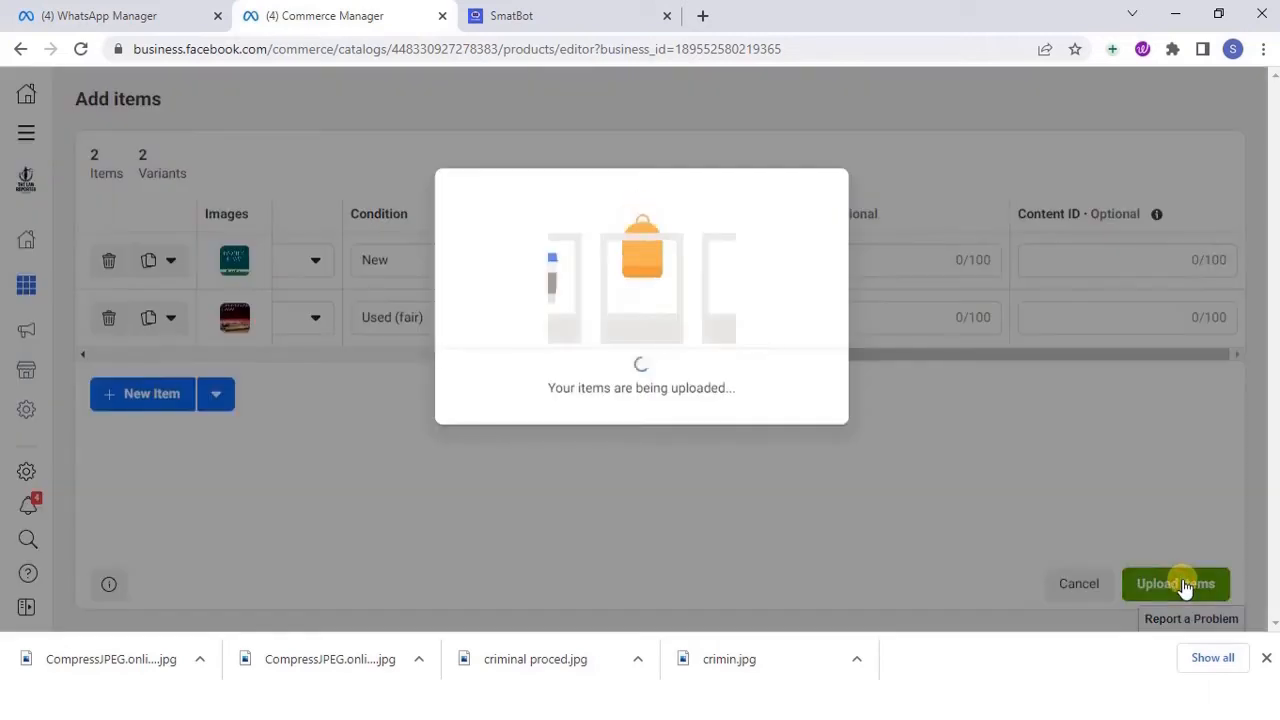
{"action": "left_click", "coordinate": [1266, 657]}
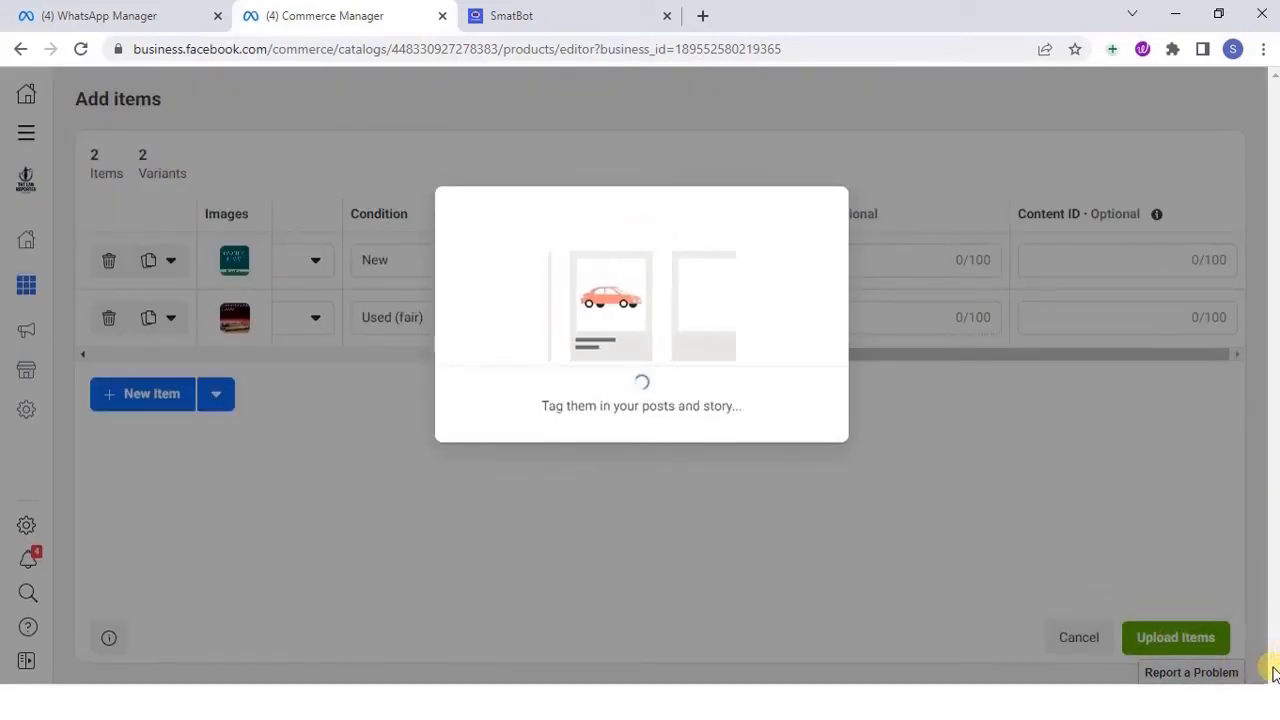
{"action": "left_click", "coordinate": [806, 438]}
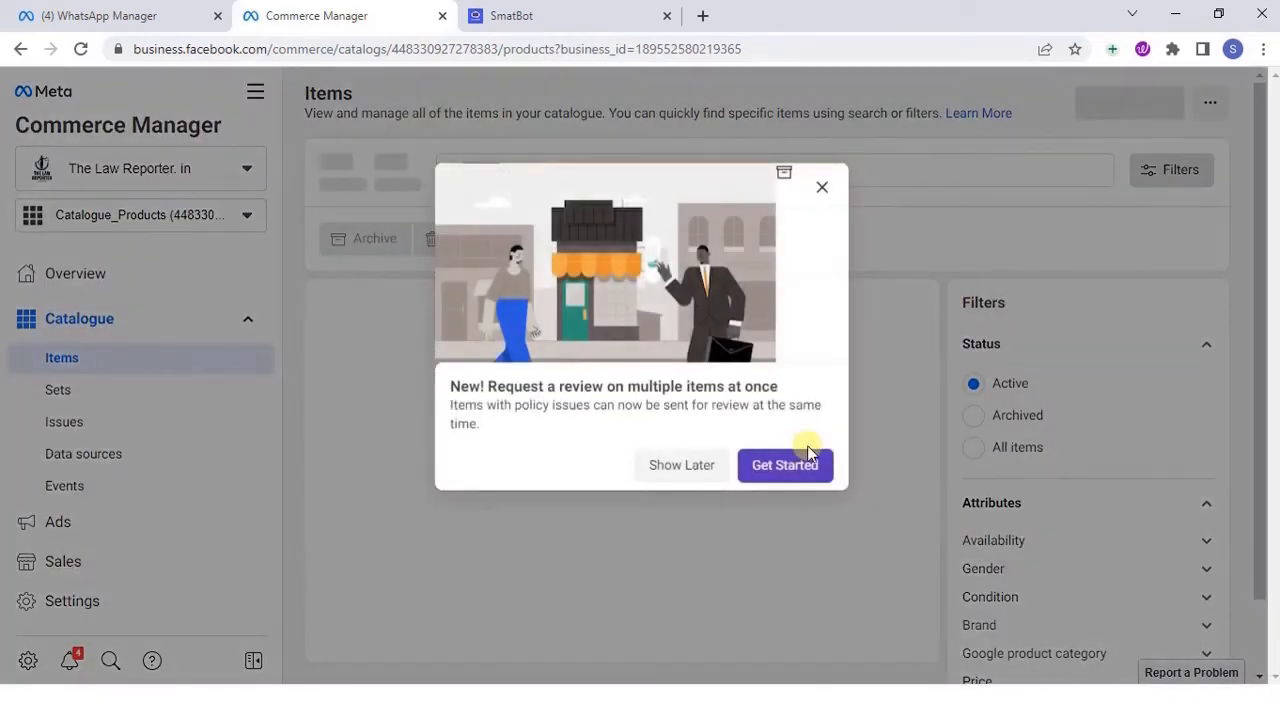
{"action": "left_click", "coordinate": [808, 455]}
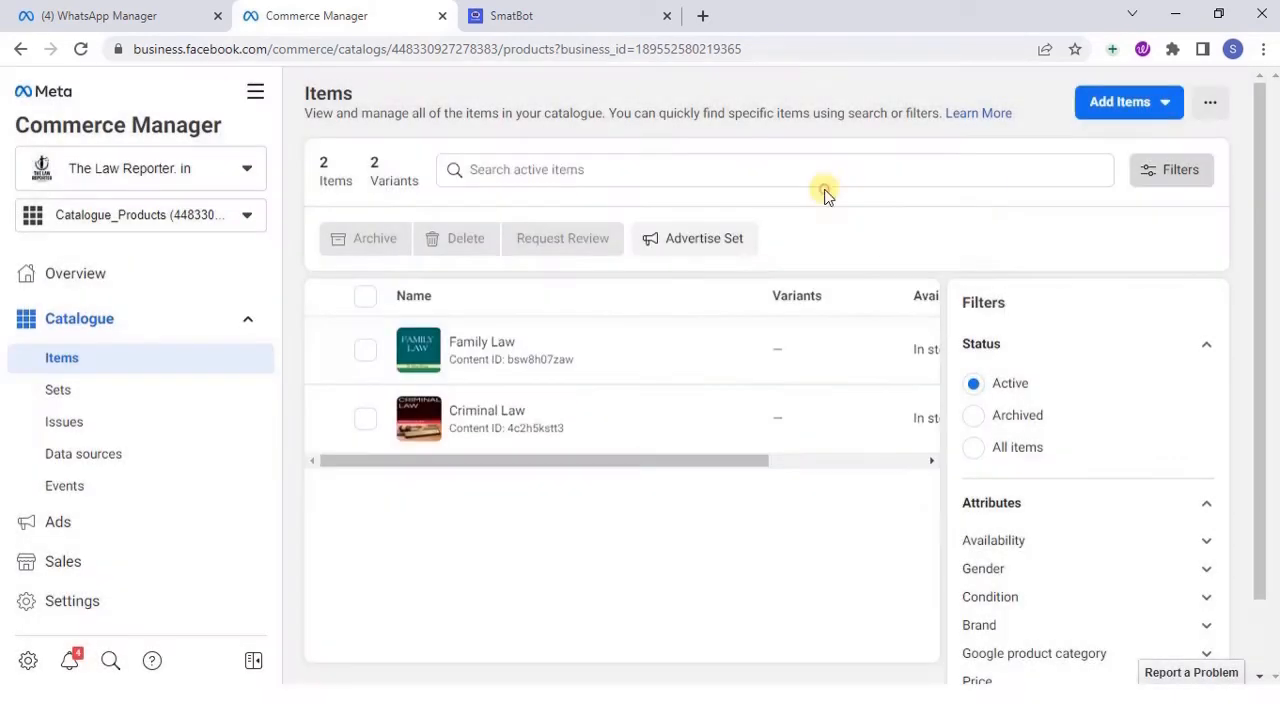
{"action": "scroll", "coordinate": [1097, 538], "scroll_direction": "down", "scroll_amount": 1}
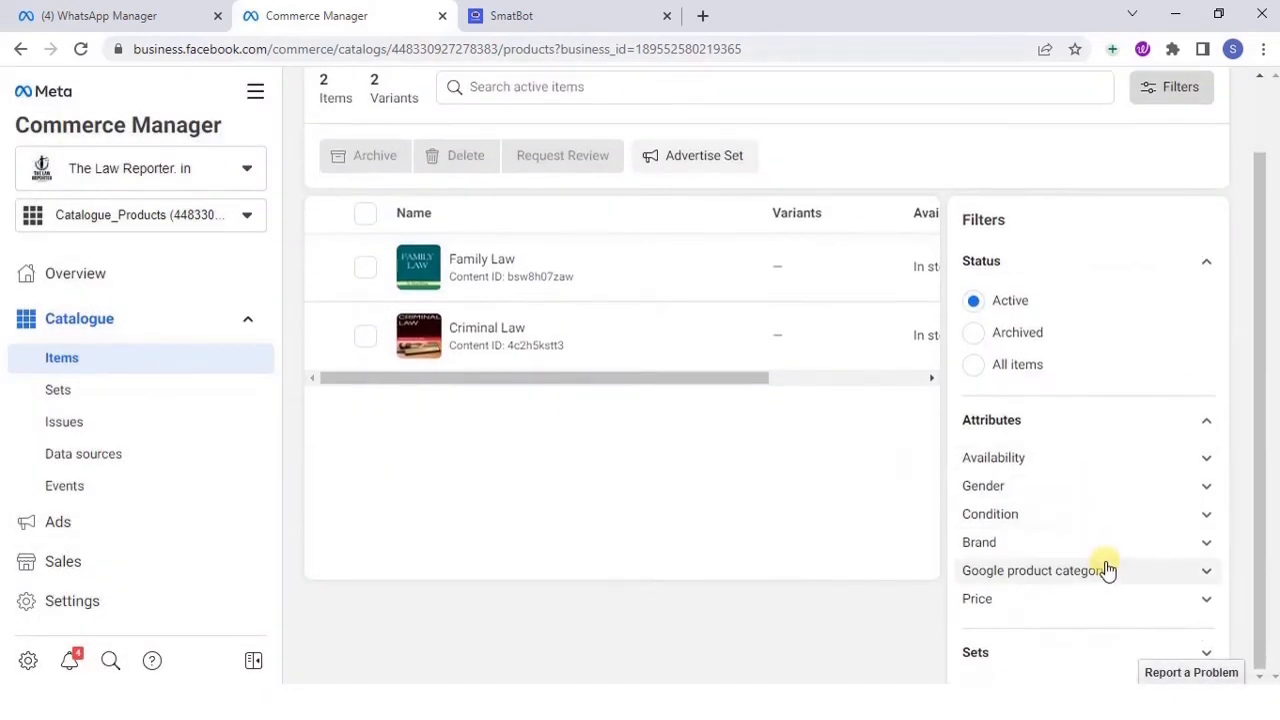
{"action": "left_click_drag", "start_coordinate": [749, 376], "coordinate": [603, 397]}
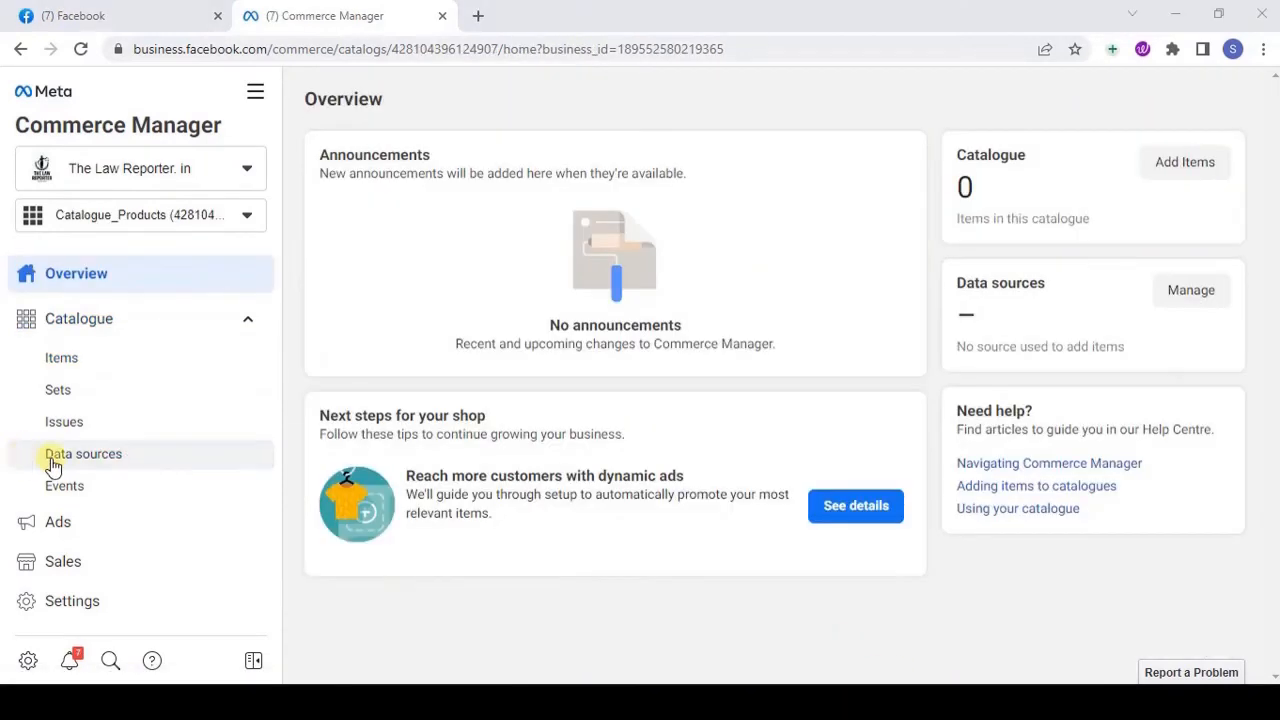
Start a new data feed from the catalogue's data sources, answering Yes to being ready to upload a spreadsheet or file
{"action": "left_click", "coordinate": [57, 463]}
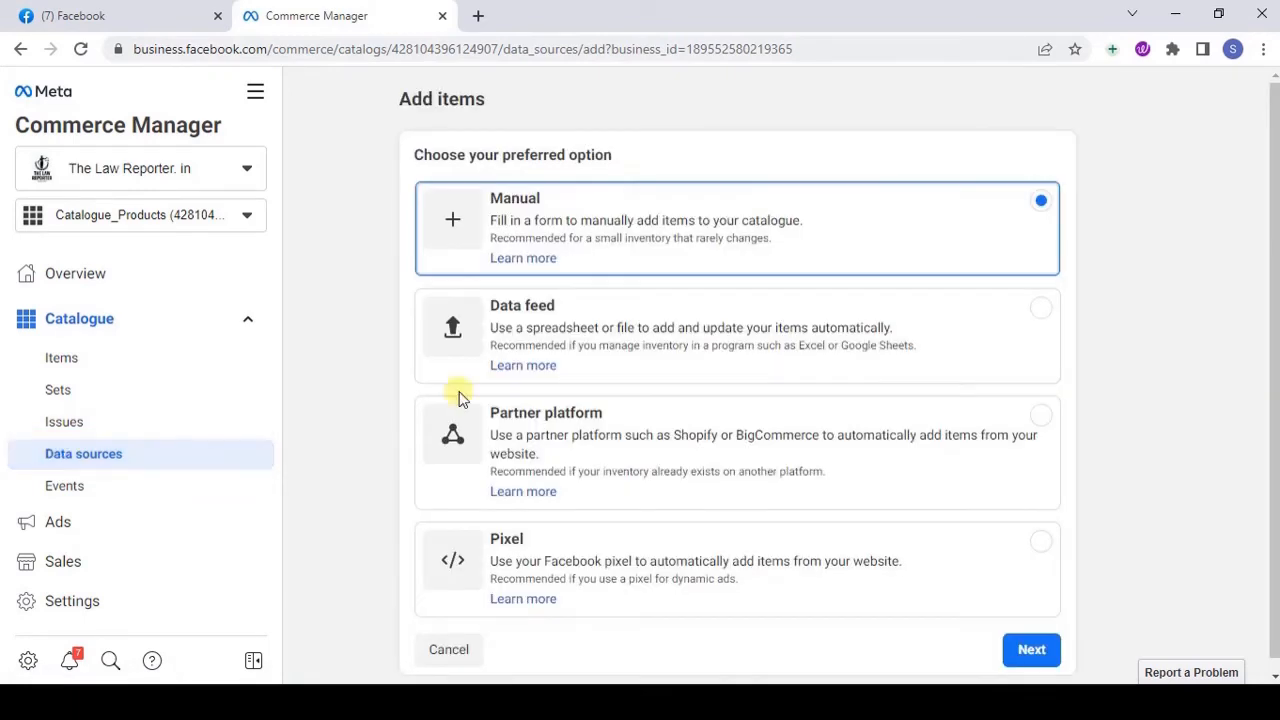
{"action": "left_click", "coordinate": [646, 365]}
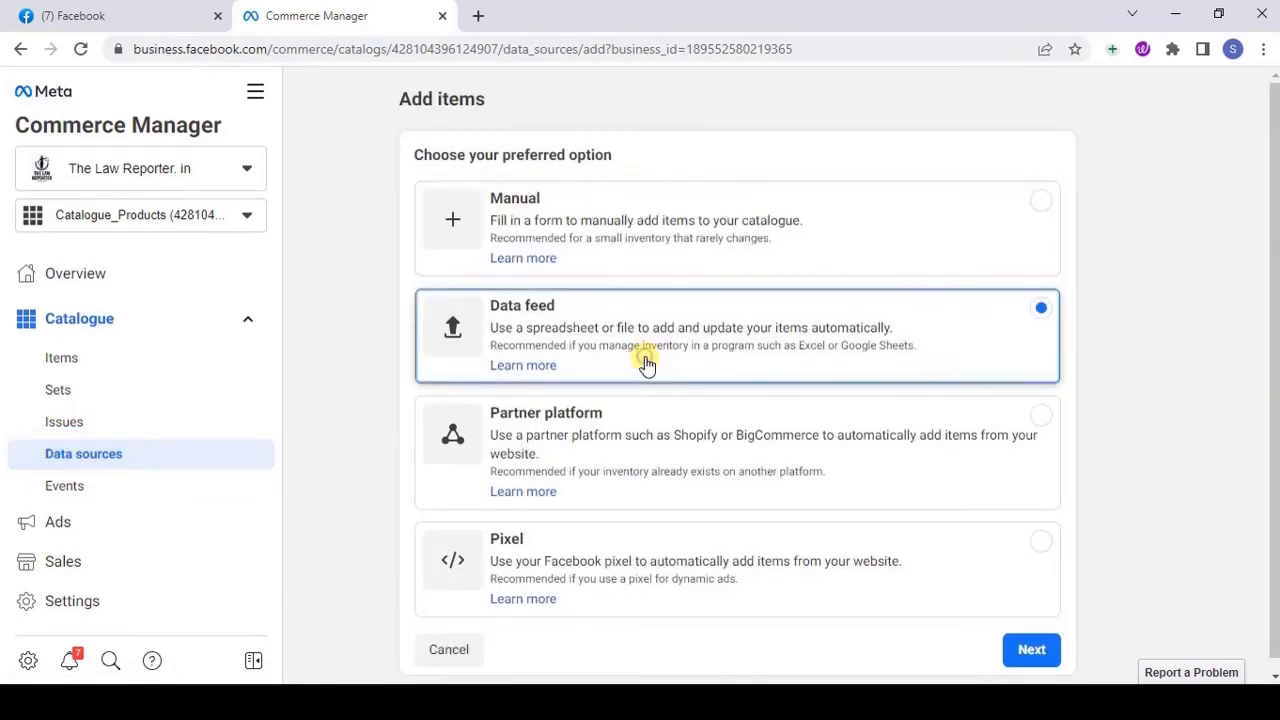
{"action": "left_click", "coordinate": [1033, 649]}
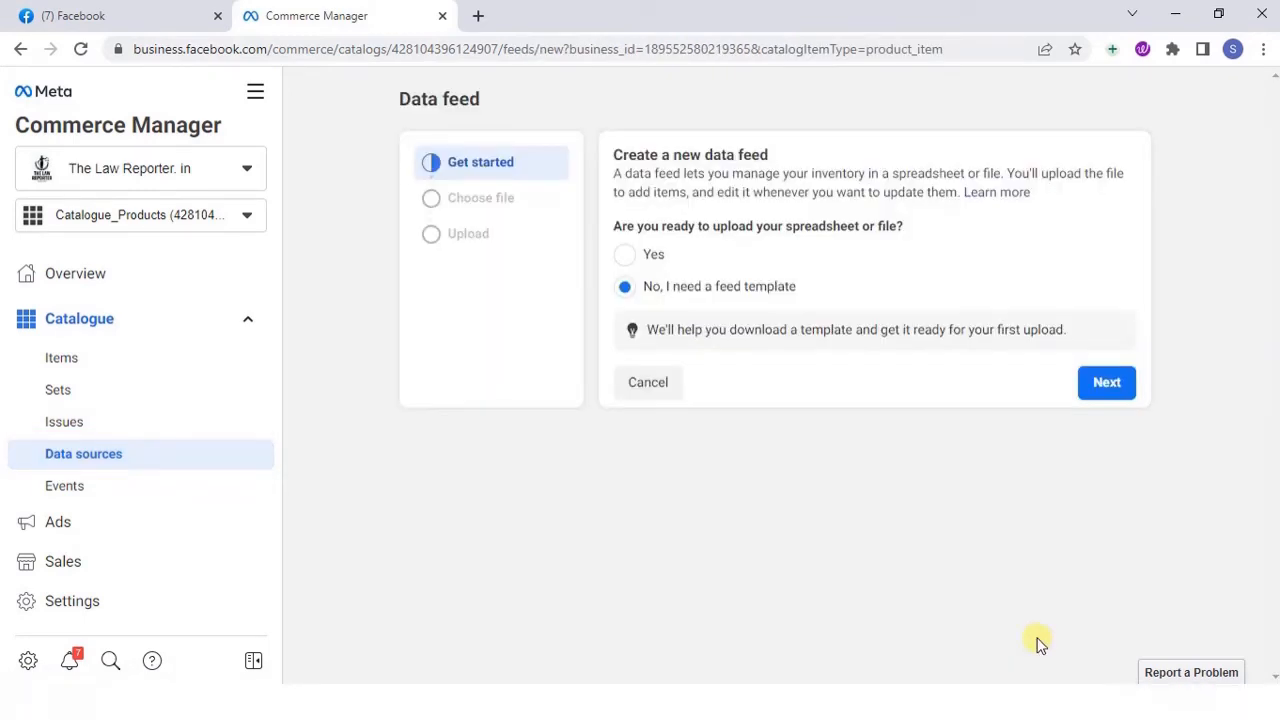
{"action": "left_click", "coordinate": [624, 256]}
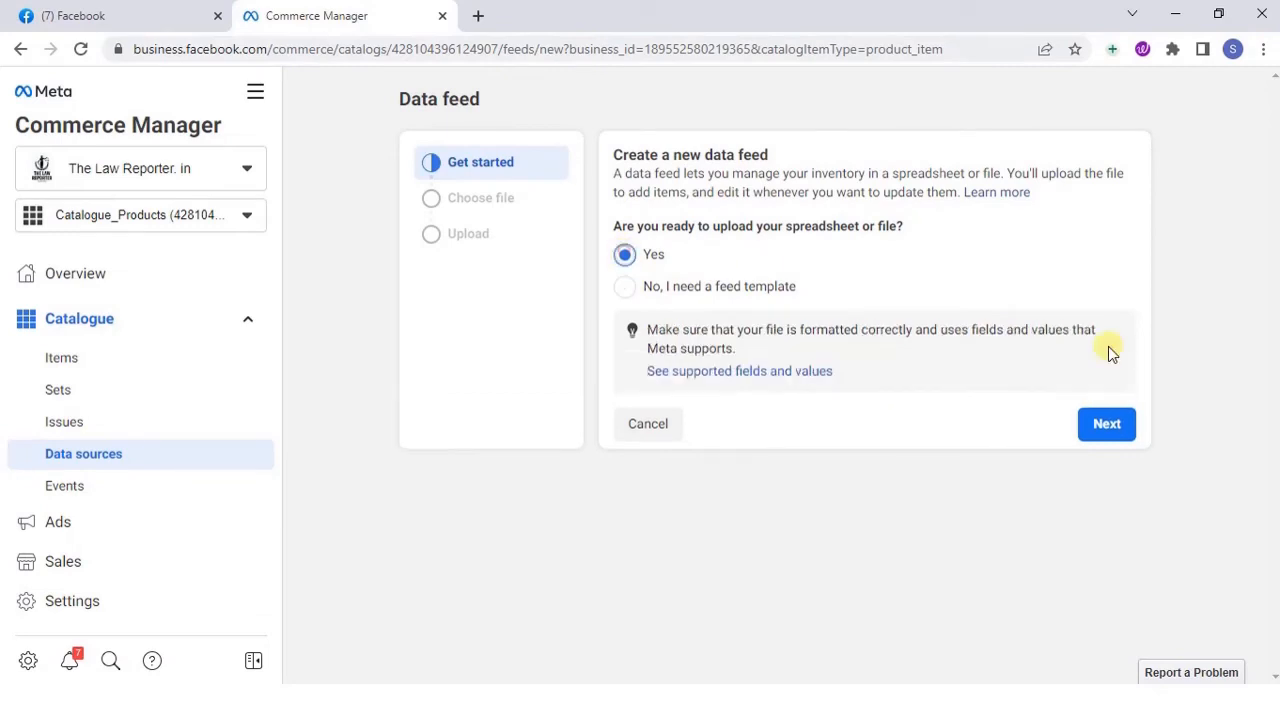
{"action": "left_click", "coordinate": [1108, 430]}
Choose the URL upload method and supply the hosted Google Sheets spreadsheet link, leaving the optional login details empty
{"action": "left_click", "coordinate": [812, 197]}
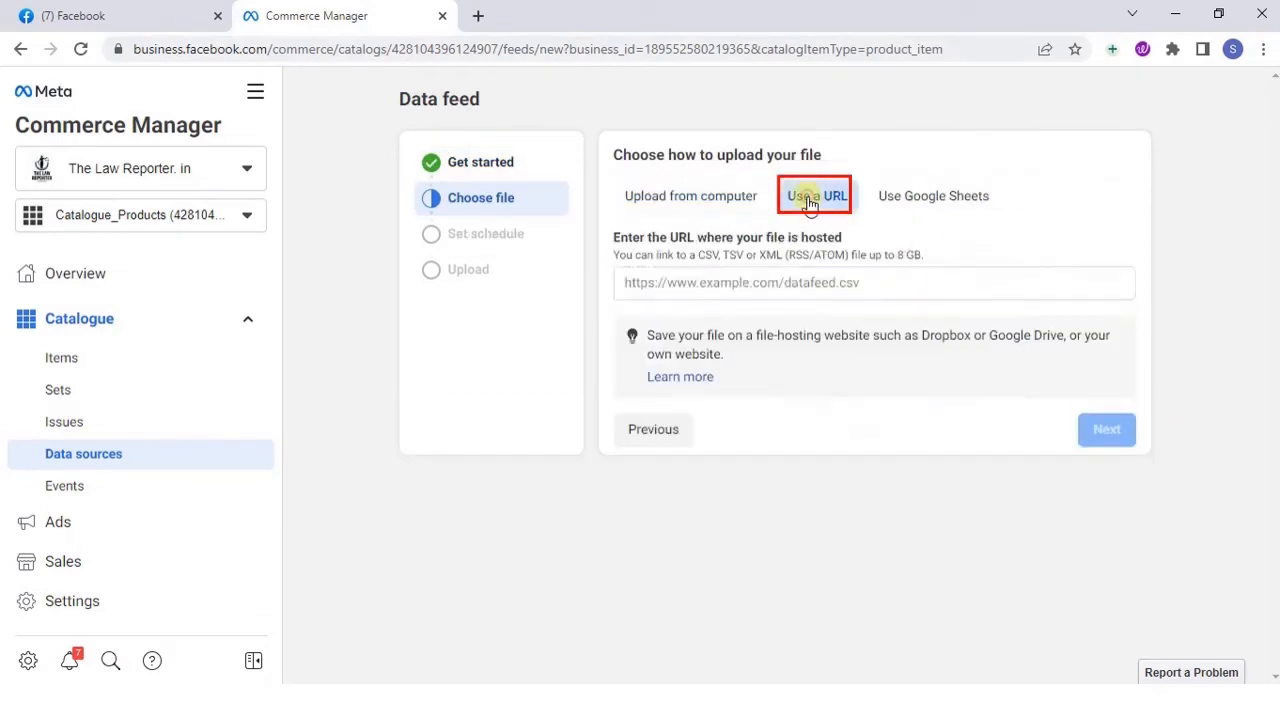
{"action": "left_click", "coordinate": [705, 283]}
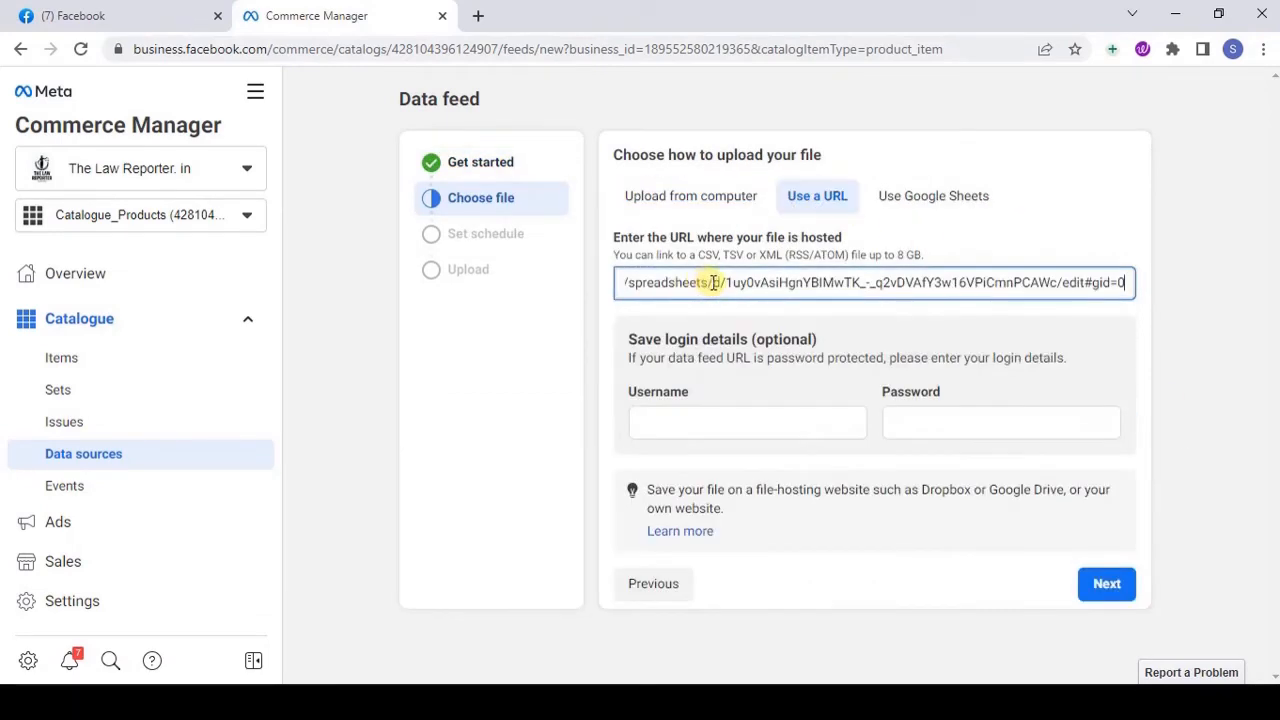
{"action": "left_click", "coordinate": [749, 419]}
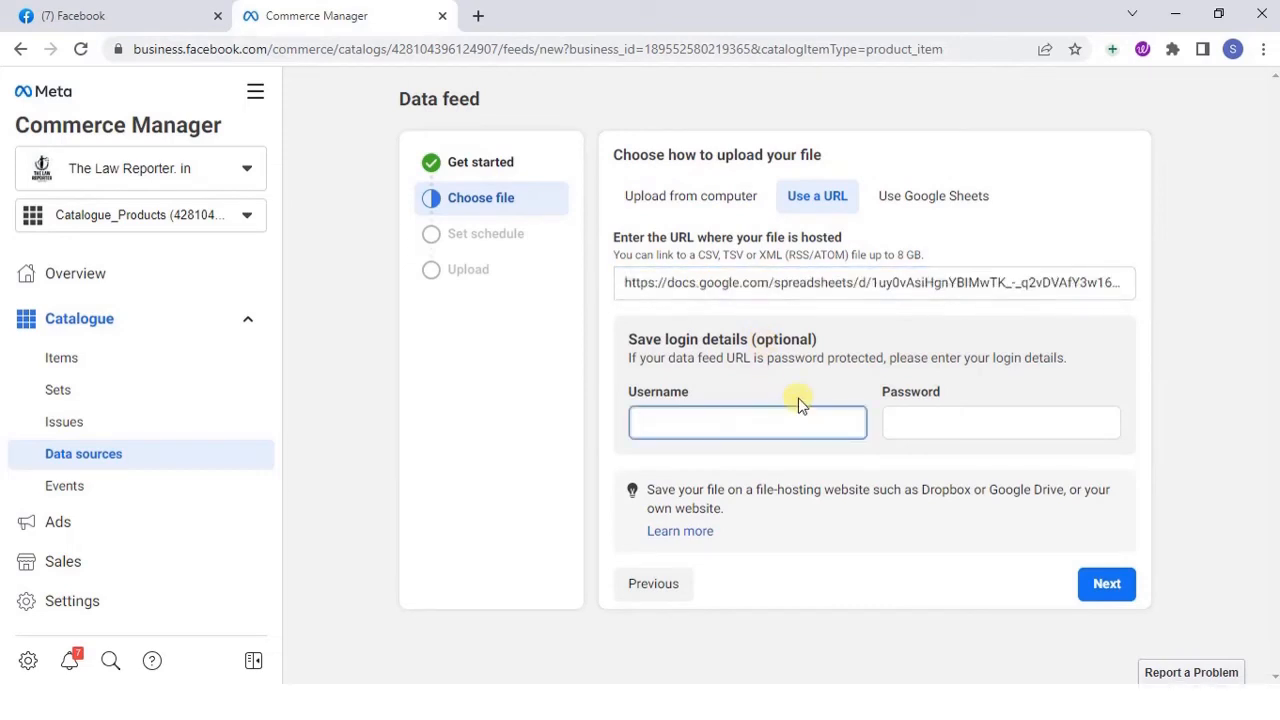
{"action": "left_click", "coordinate": [1118, 585]}
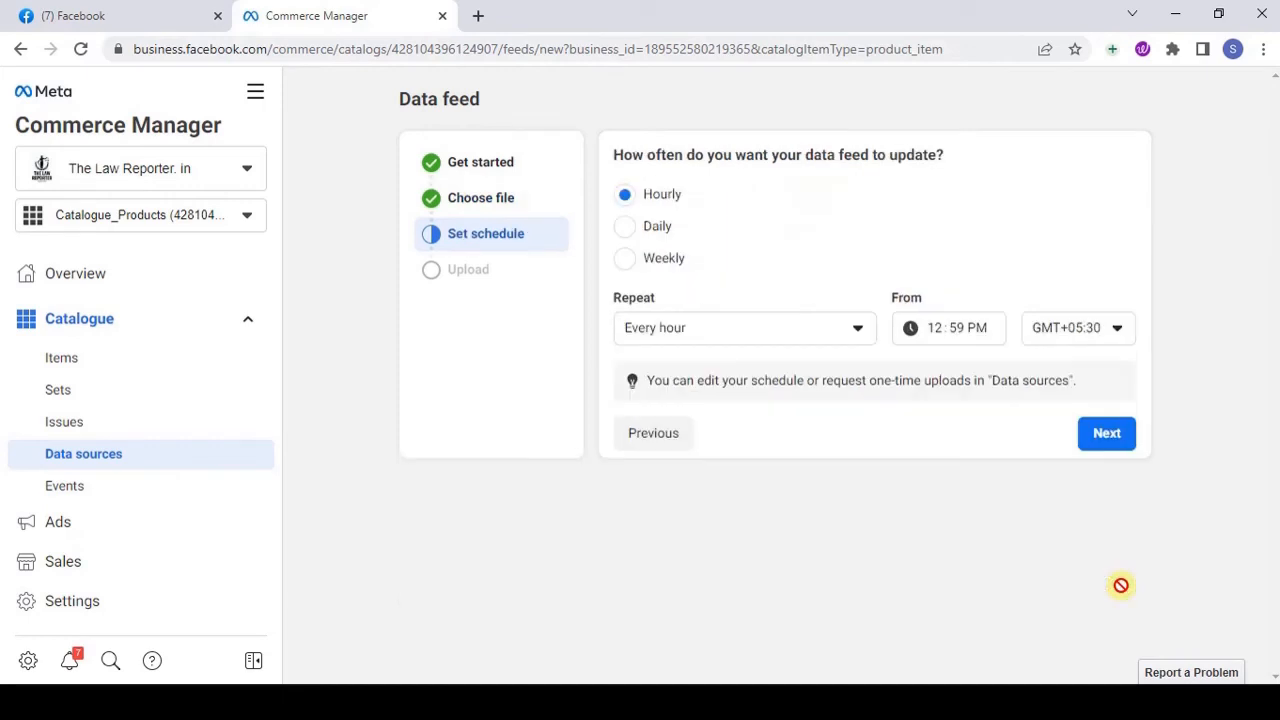
Schedule the data feed to update weekly, and save and upload the feed
{"action": "left_click", "coordinate": [626, 260]}
{"action": "left_click", "coordinate": [1110, 433]}
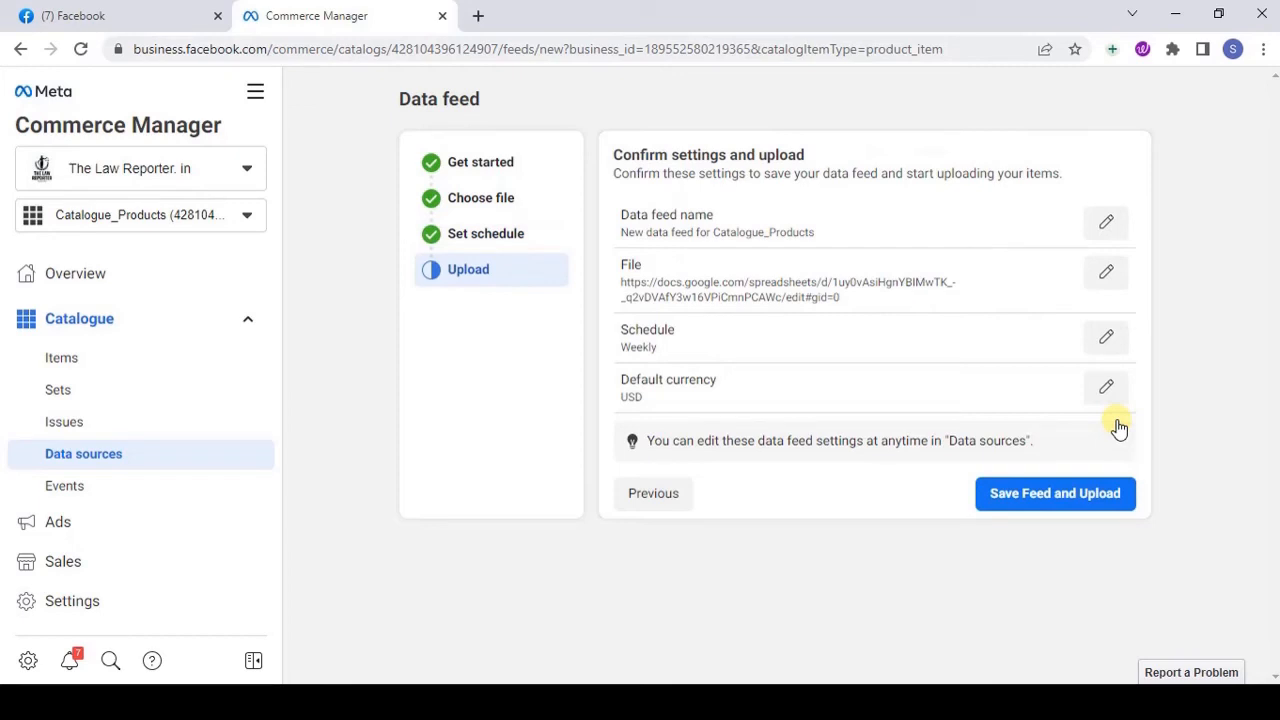
{"action": "left_click", "coordinate": [1066, 494]}
{"action": "scroll", "coordinate": [1118, 428], "scroll_direction": "down", "scroll_amount": 3}
{"action": "scroll", "coordinate": [1118, 428], "scroll_direction": "up", "scroll_amount": 3}
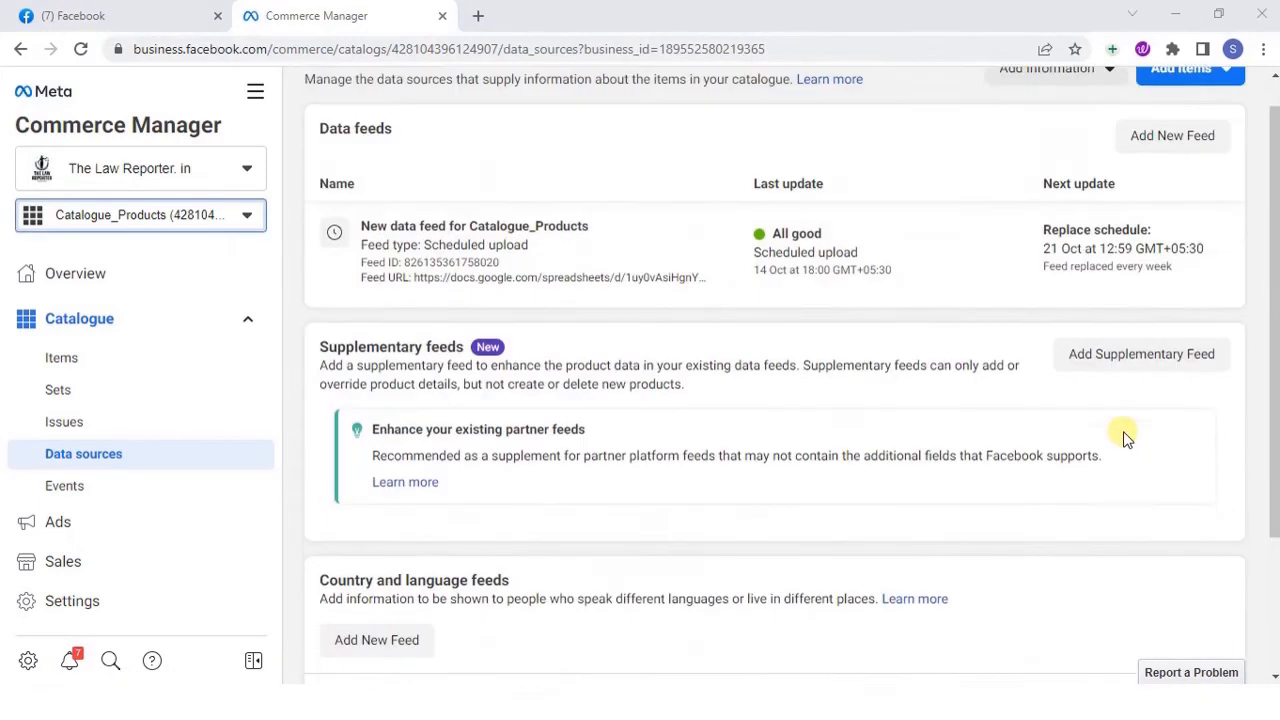
{"action": "scroll", "coordinate": [1127, 438], "scroll_direction": "down", "scroll_amount": 2}
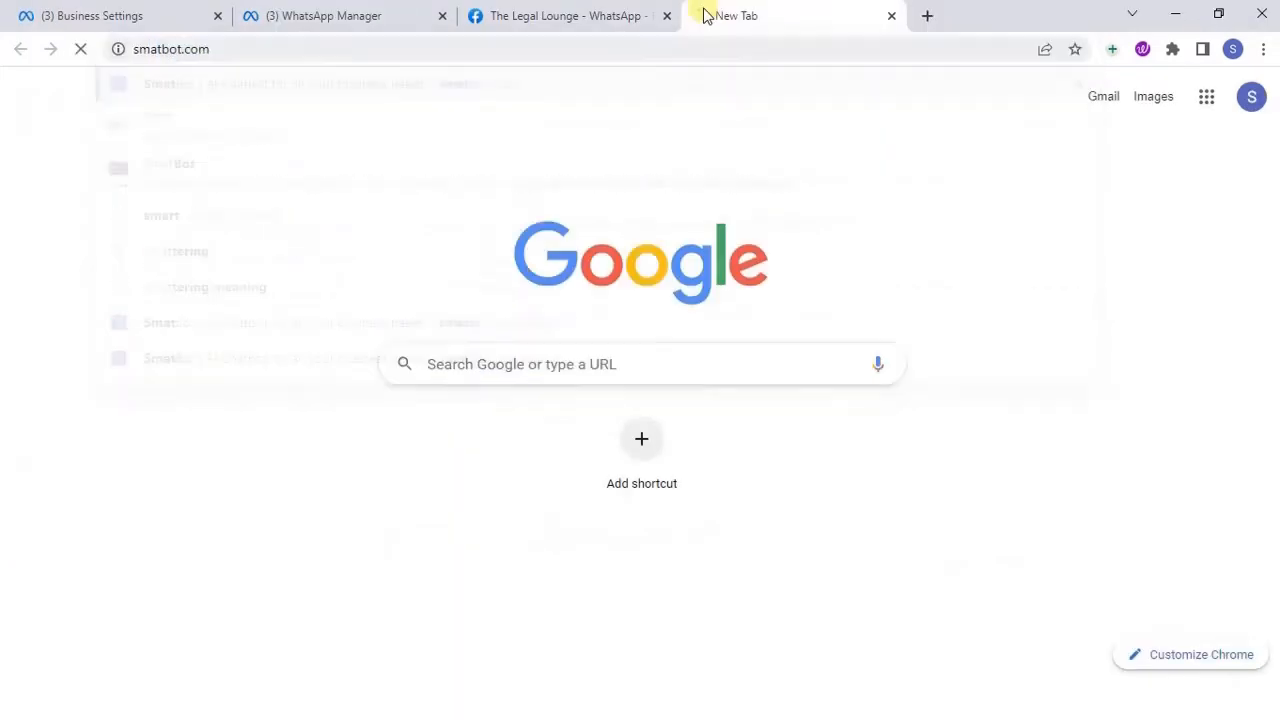
Switch to SmatBot, sign in with the saved login details, and open the setup of the WhatsApp bot
{"action": "left_click", "coordinate": [960, 103]}
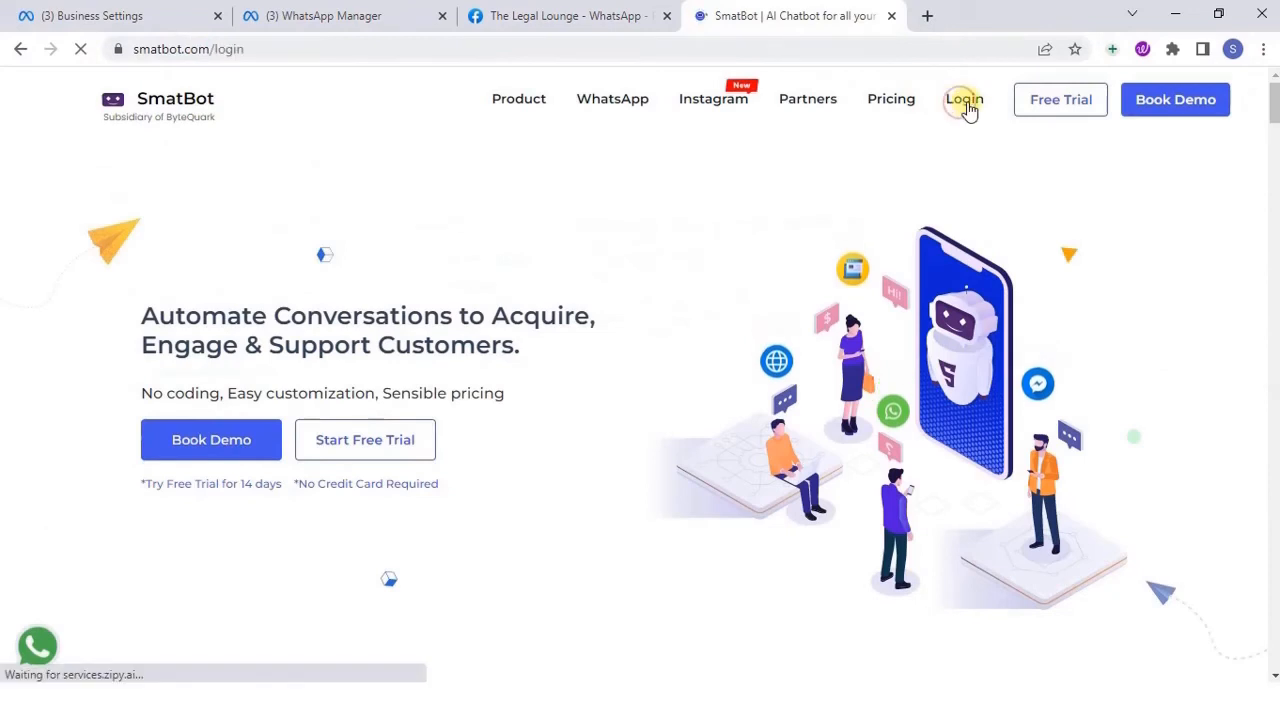
{"action": "left_click", "coordinate": [605, 462]}
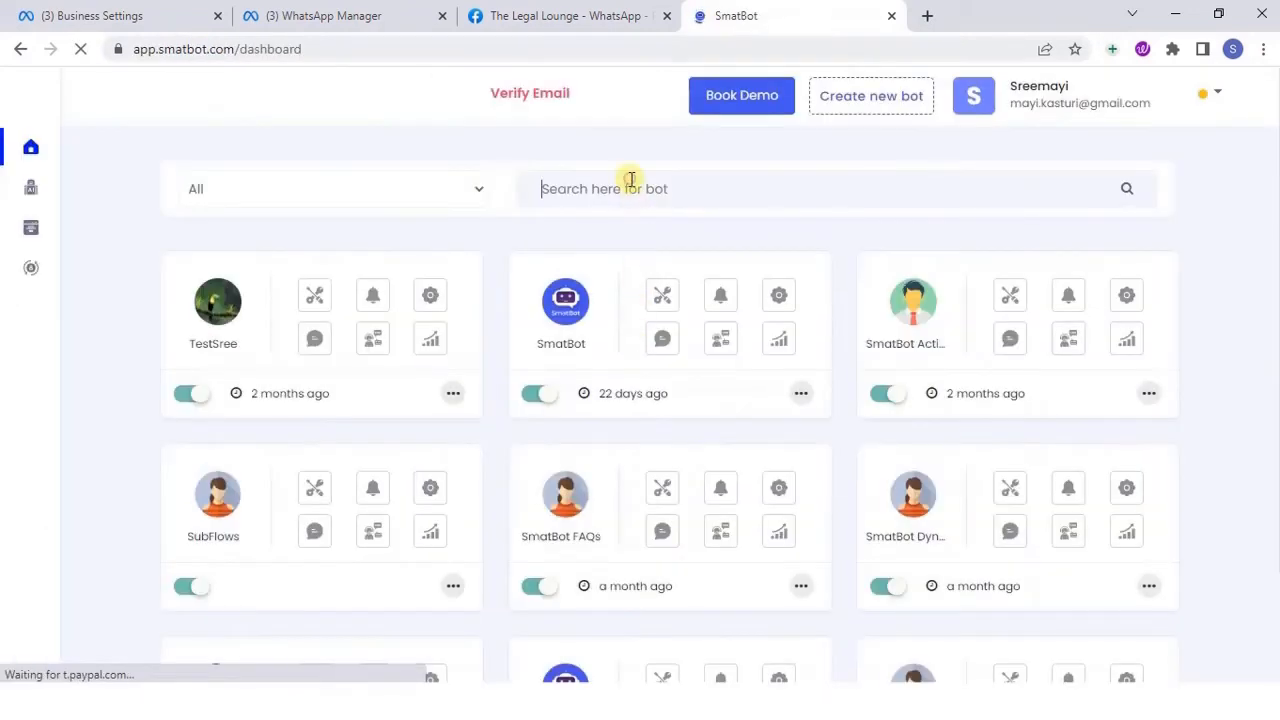
{"action": "left_click", "coordinate": [631, 180]}
{"action": "type", "text": "Wha"}
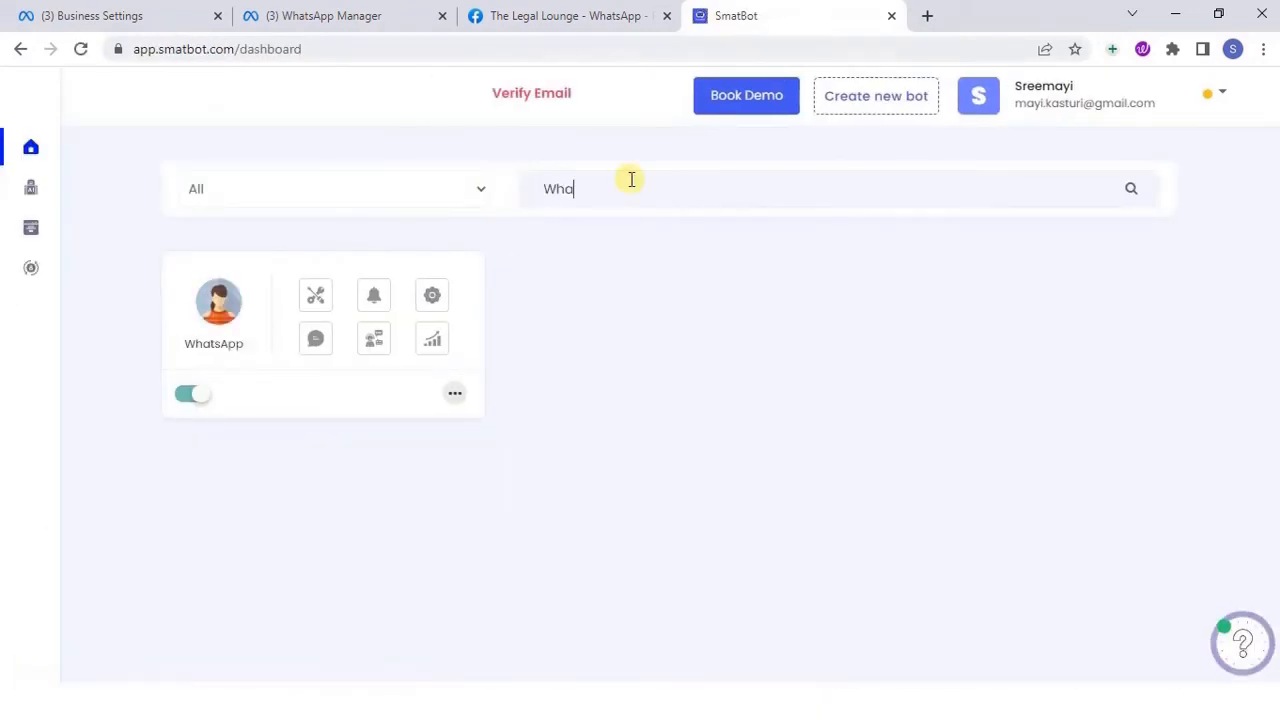
{"action": "left_click", "coordinate": [316, 296]}
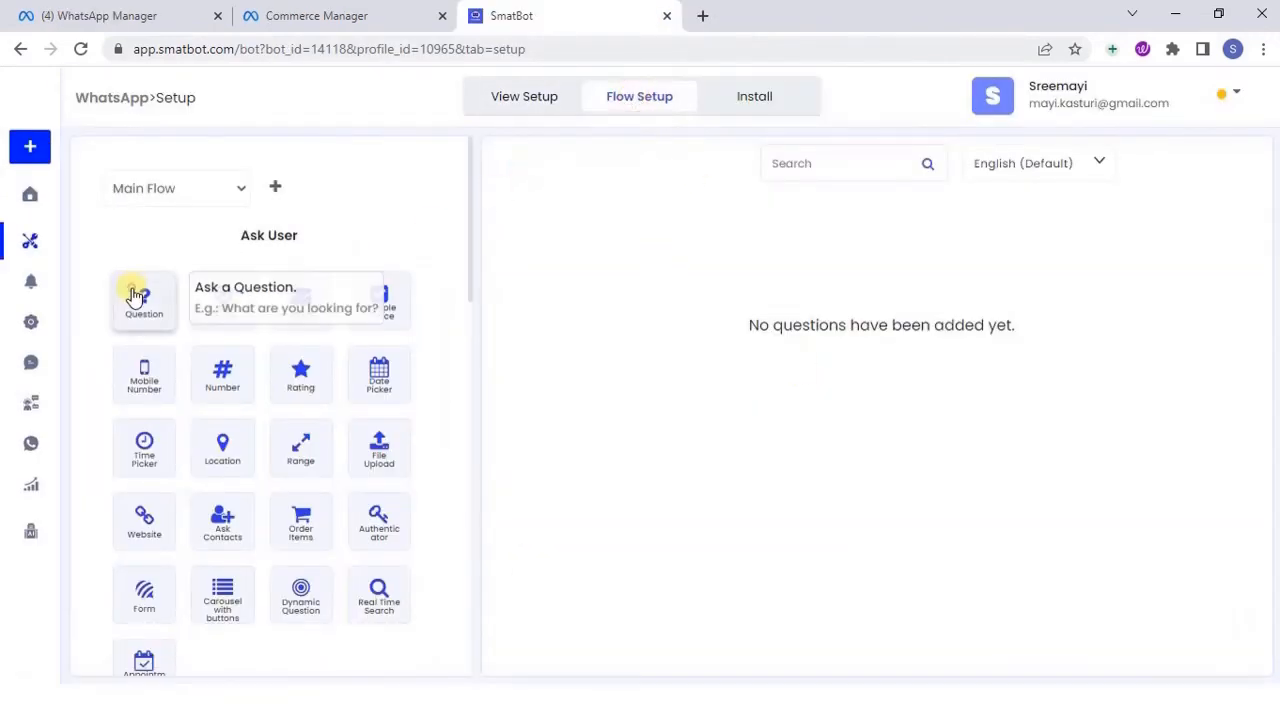
Add a Question block, an Email block and a Mobile Number block to the WhatsApp bot's main flow
{"action": "left_click", "coordinate": [150, 293]}
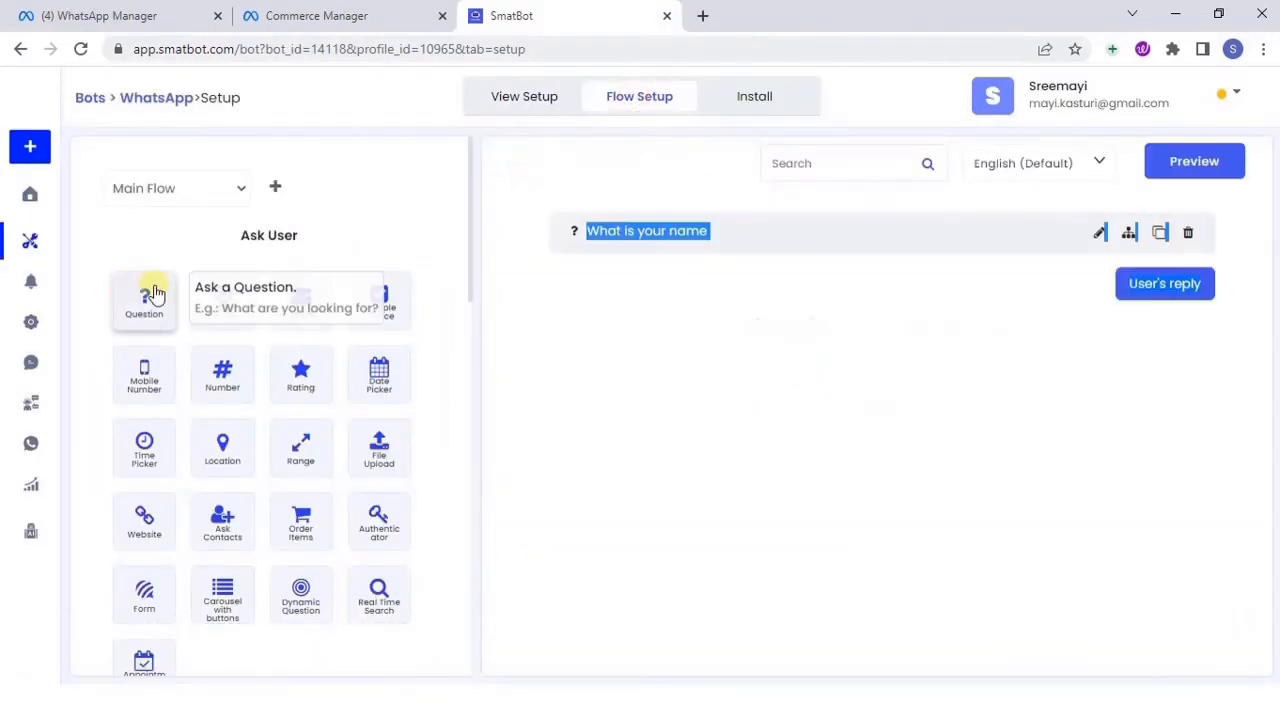
{"action": "left_click", "coordinate": [300, 300]}
{"action": "left_click", "coordinate": [143, 372]}
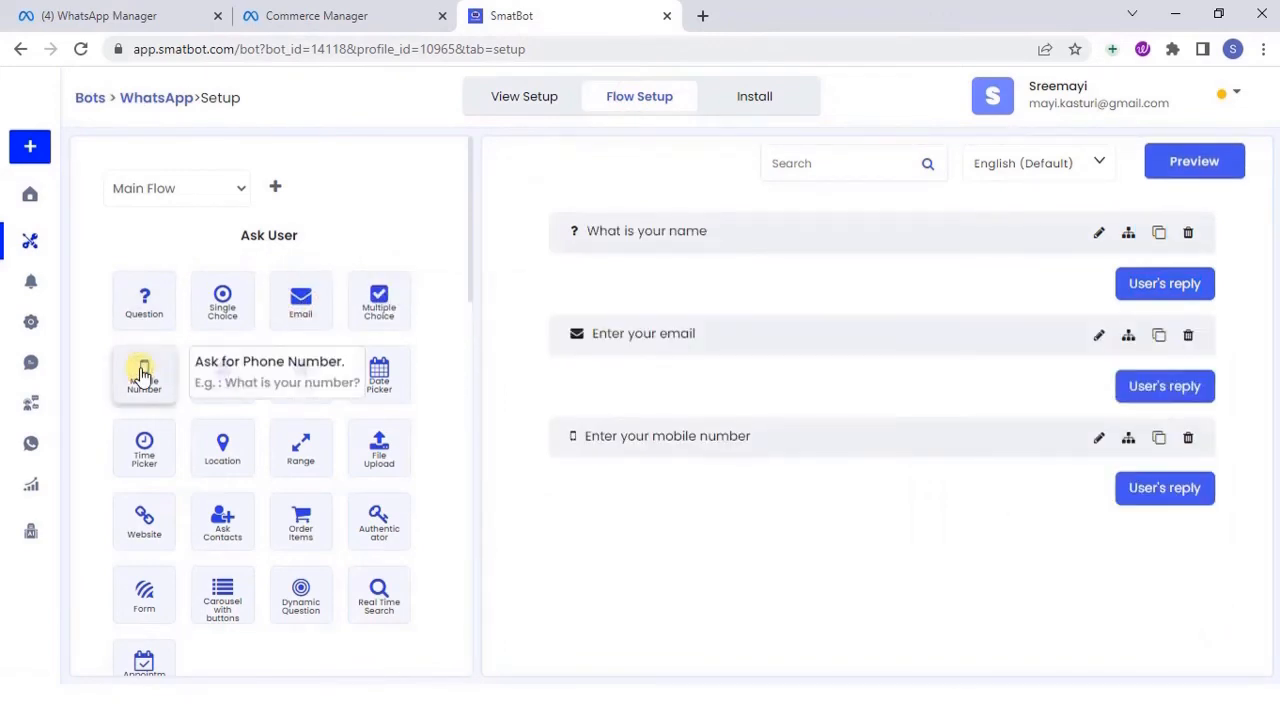
Add the WhatsApp-only Catalog block to the main flow and change its text to "Please add the WhatsApp Catalog."
{"action": "scroll", "coordinate": [470, 248], "scroll_direction": "down", "scroll_amount": 1}
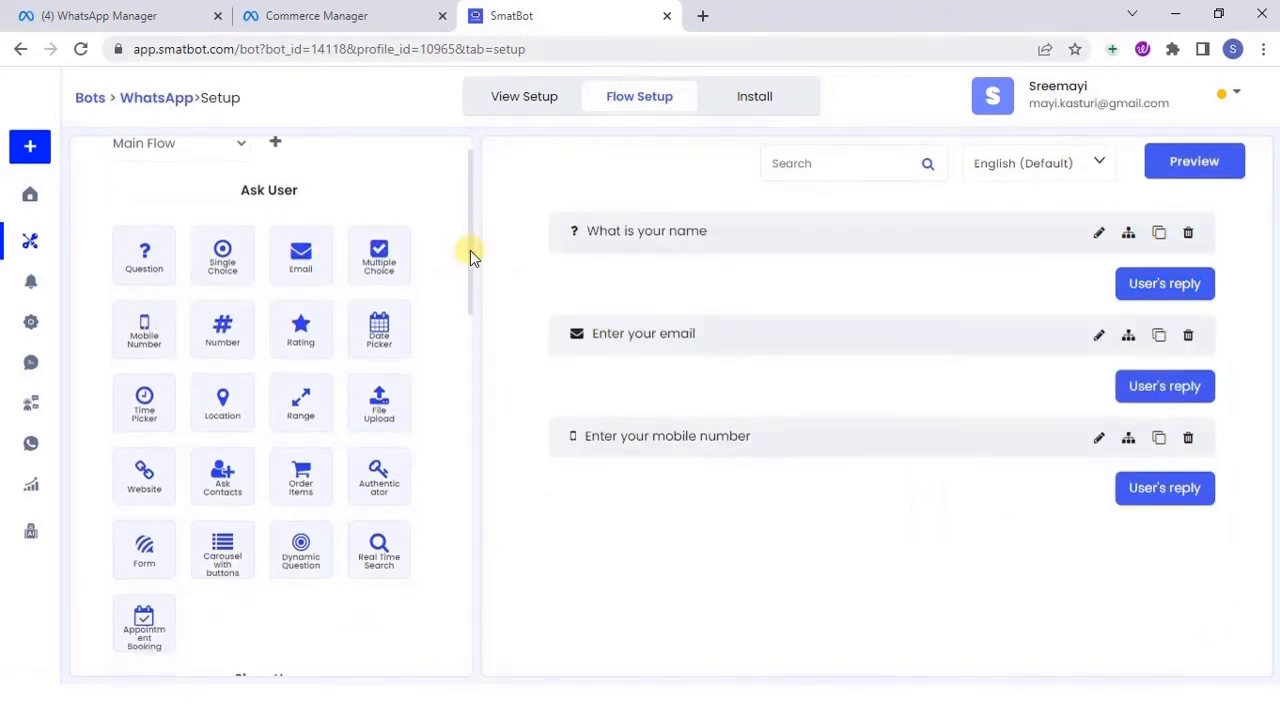
{"action": "scroll", "coordinate": [470, 250], "scroll_direction": "down", "scroll_amount": 10}
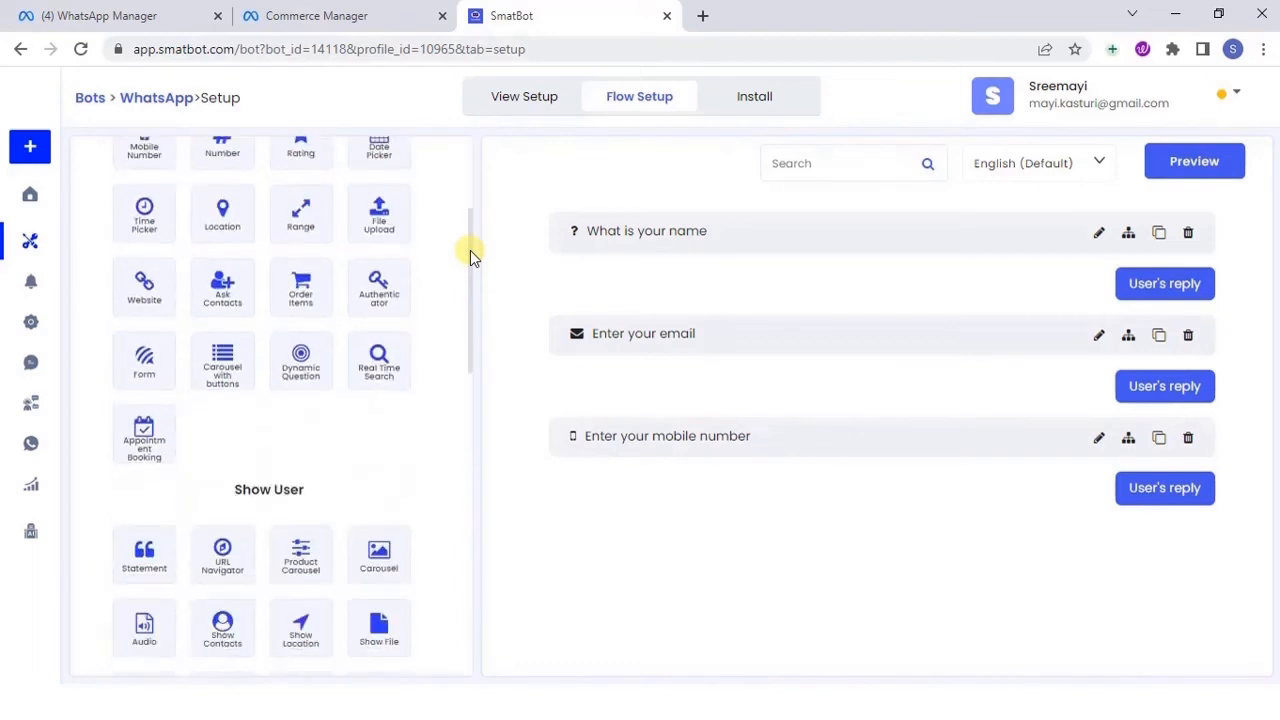
{"action": "scroll", "coordinate": [470, 250], "scroll_direction": "down", "scroll_amount": 5}
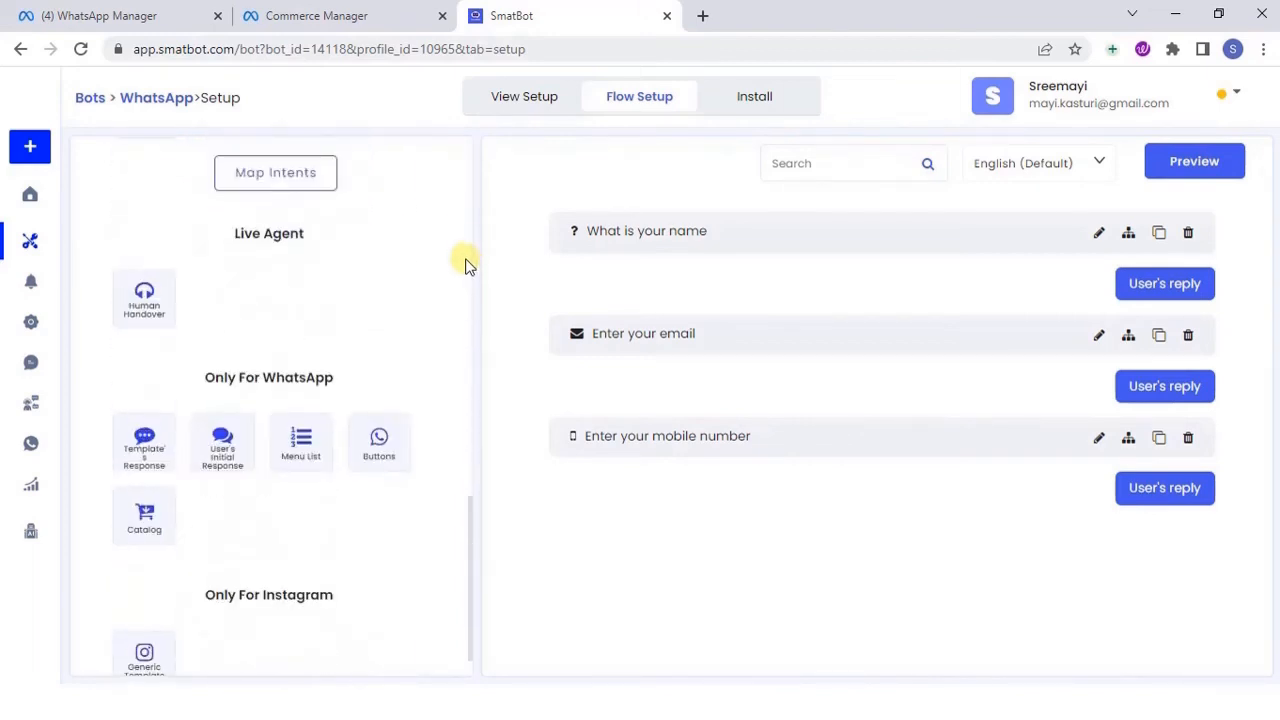
{"action": "left_click", "coordinate": [145, 517]}
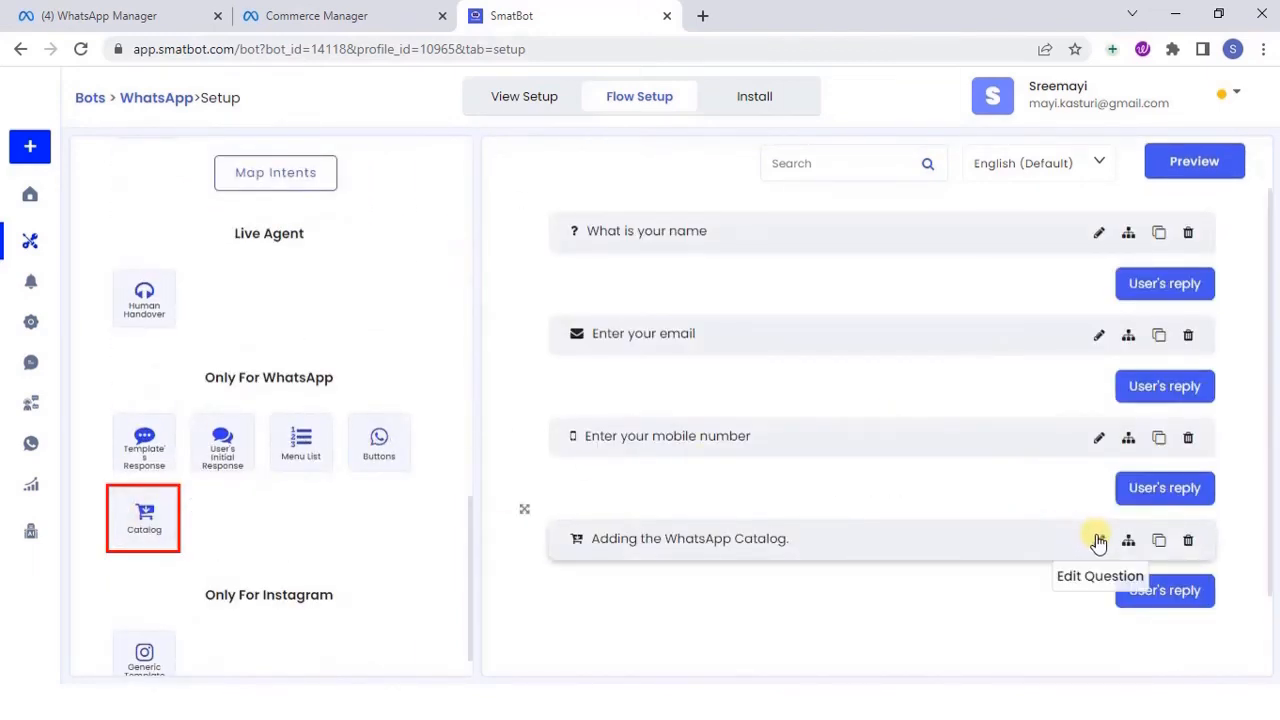
{"action": "left_click", "coordinate": [1099, 540]}
{"action": "left_click_drag", "start_coordinate": [457, 231], "coordinate": [346, 231]}
{"action": "key", "text": "BackSpace"}
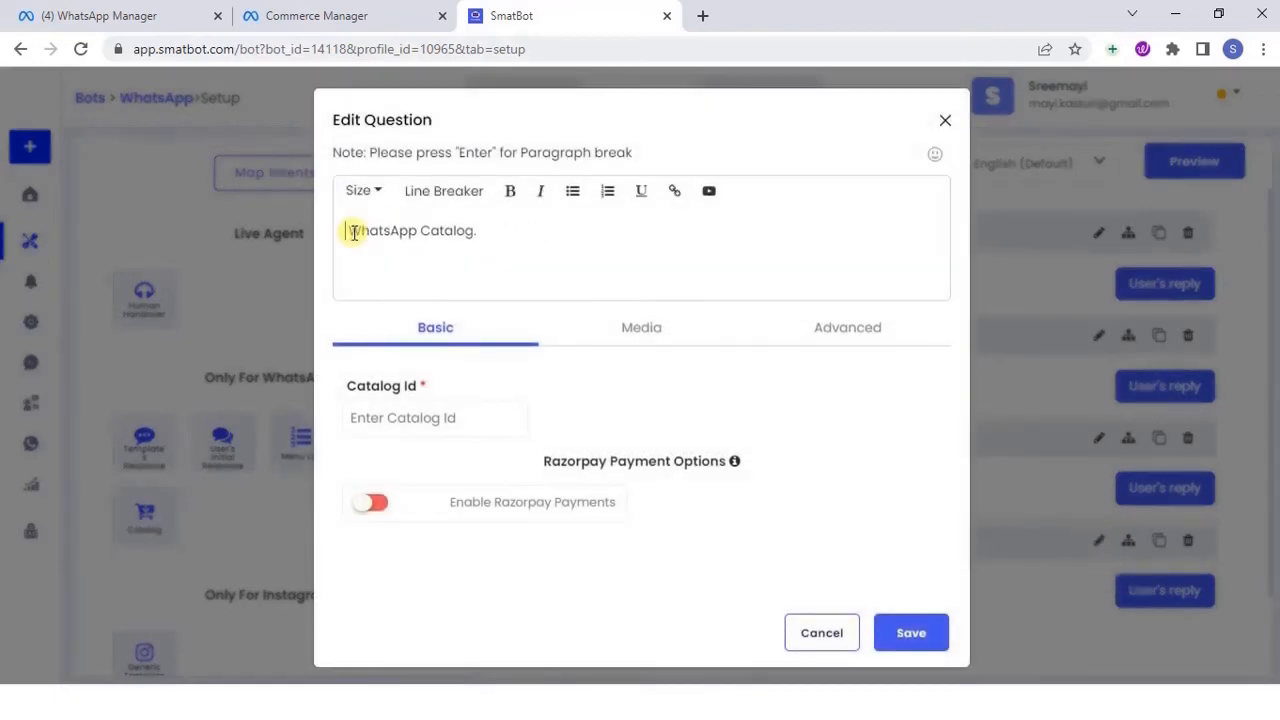
{"action": "type", "text": "Please add the"}
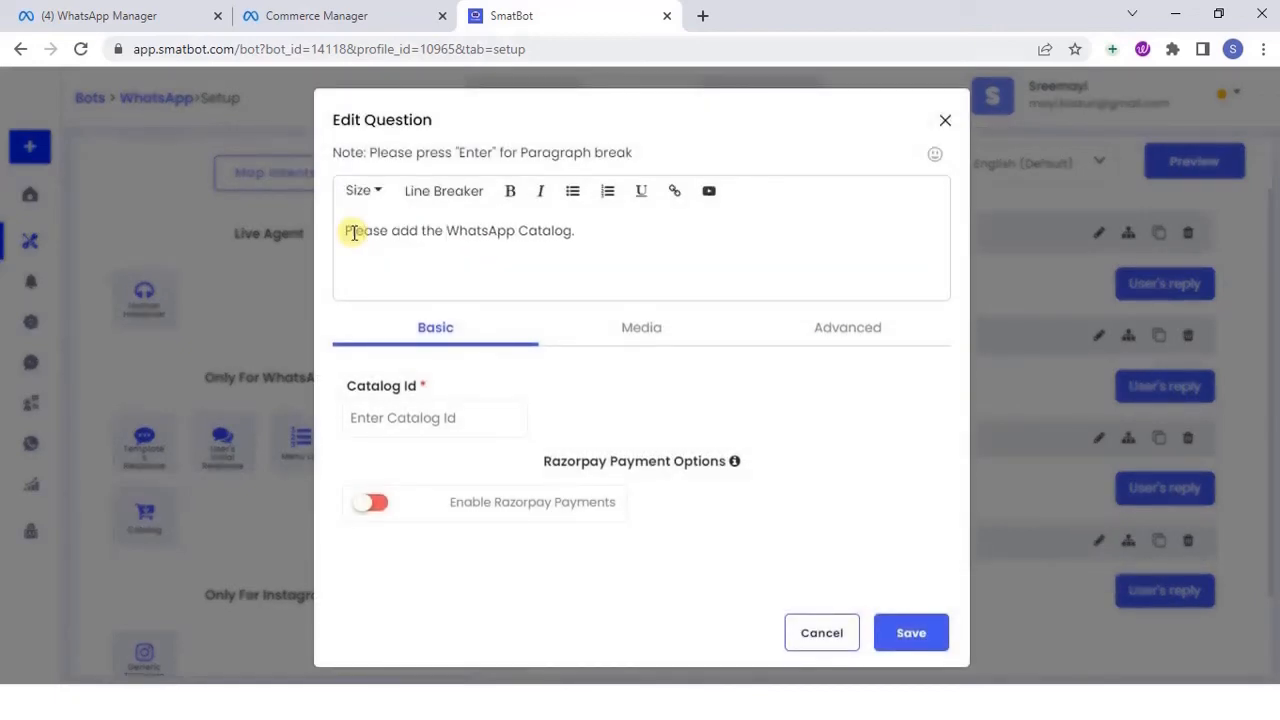
Copy the catalogue ID from the Commerce Manager page address into the Catalog block's required Catalog Id, and save the question
{"action": "left_click", "coordinate": [420, 416]}
{"action": "left_click", "coordinate": [366, 18]}
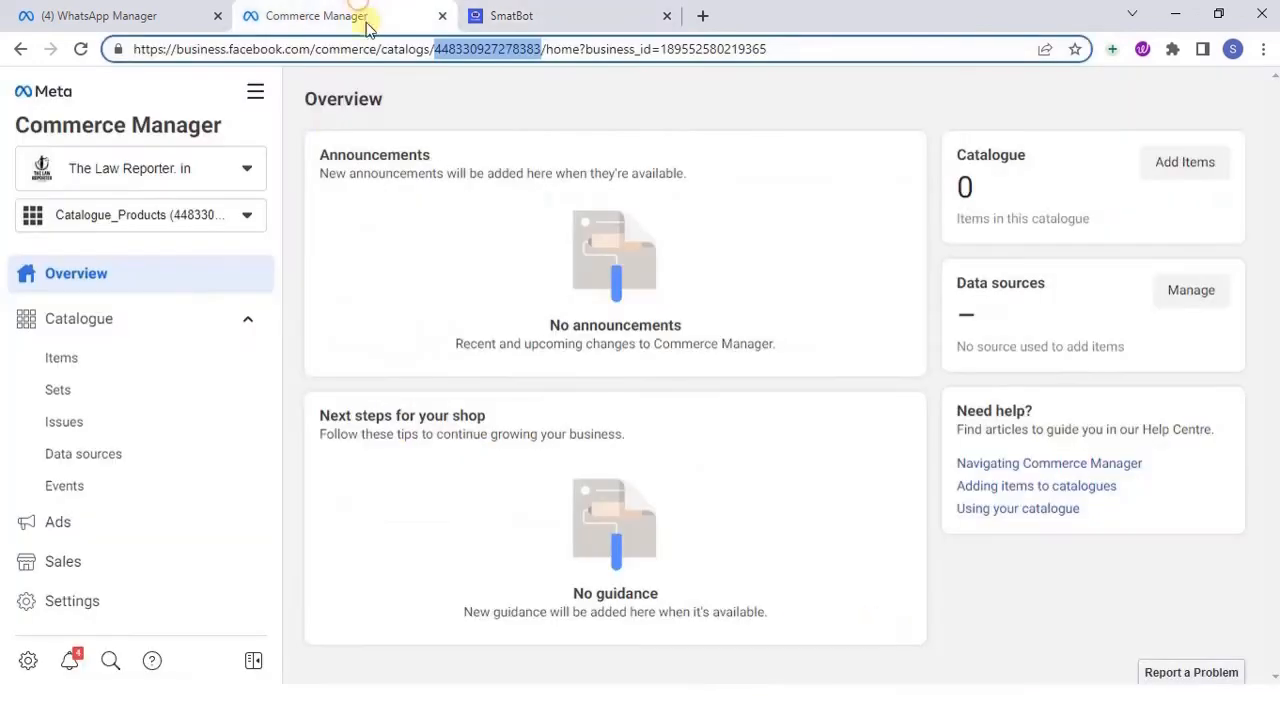
{"action": "left_click_drag", "start_coordinate": [436, 49], "coordinate": [541, 50]}
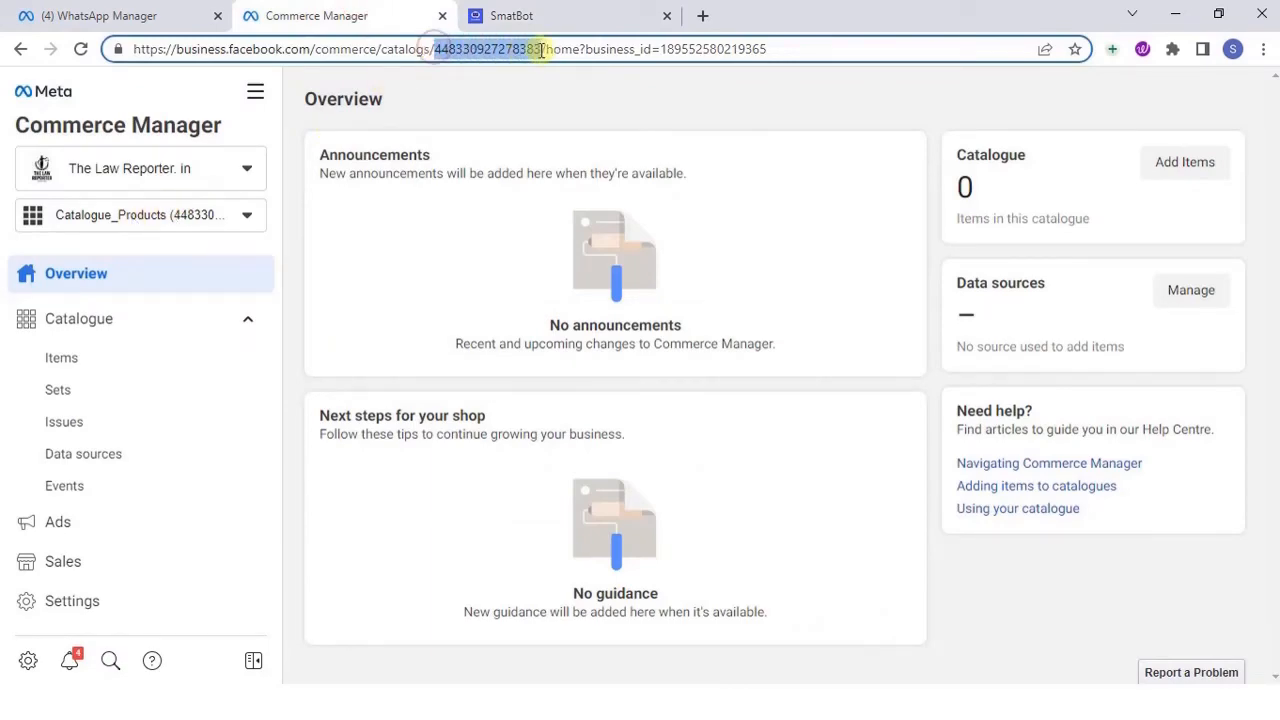
{"action": "key", "text": "ctrl+c"}
{"action": "left_click", "coordinate": [511, 16]}
{"action": "left_click", "coordinate": [408, 417]}
{"action": "key", "text": "ctrl+v"}
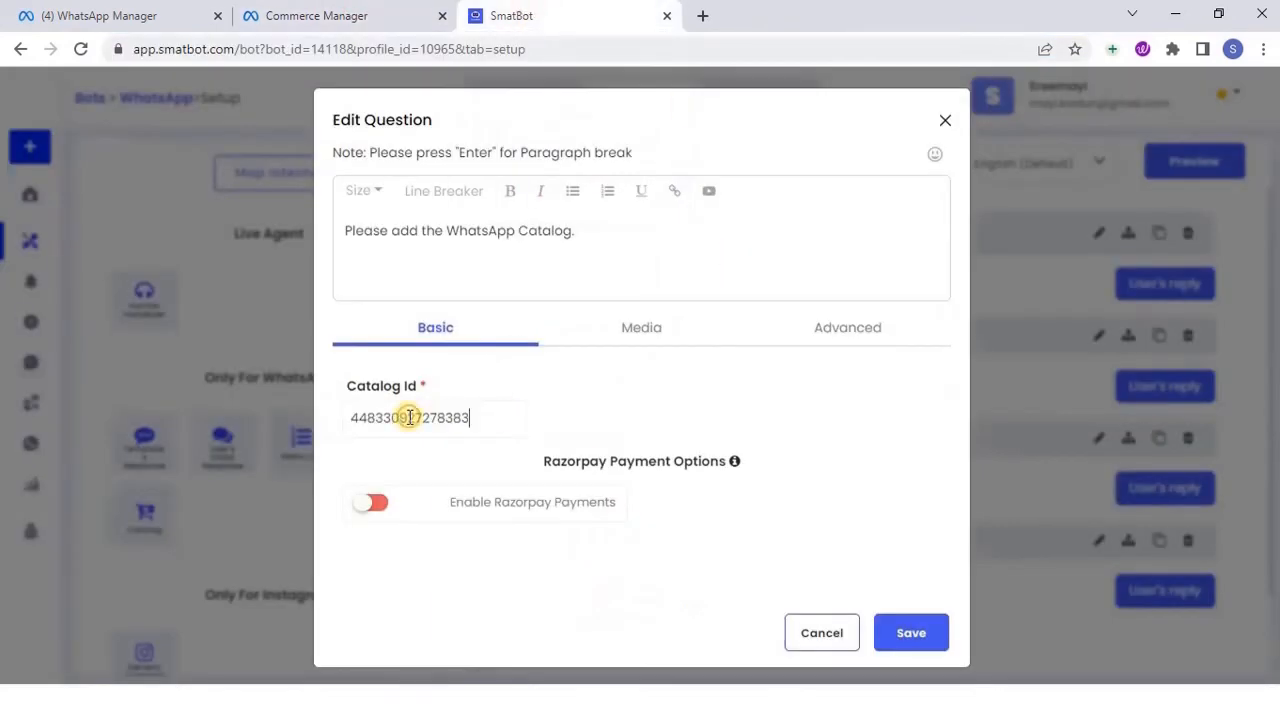
{"action": "left_click", "coordinate": [908, 634]}
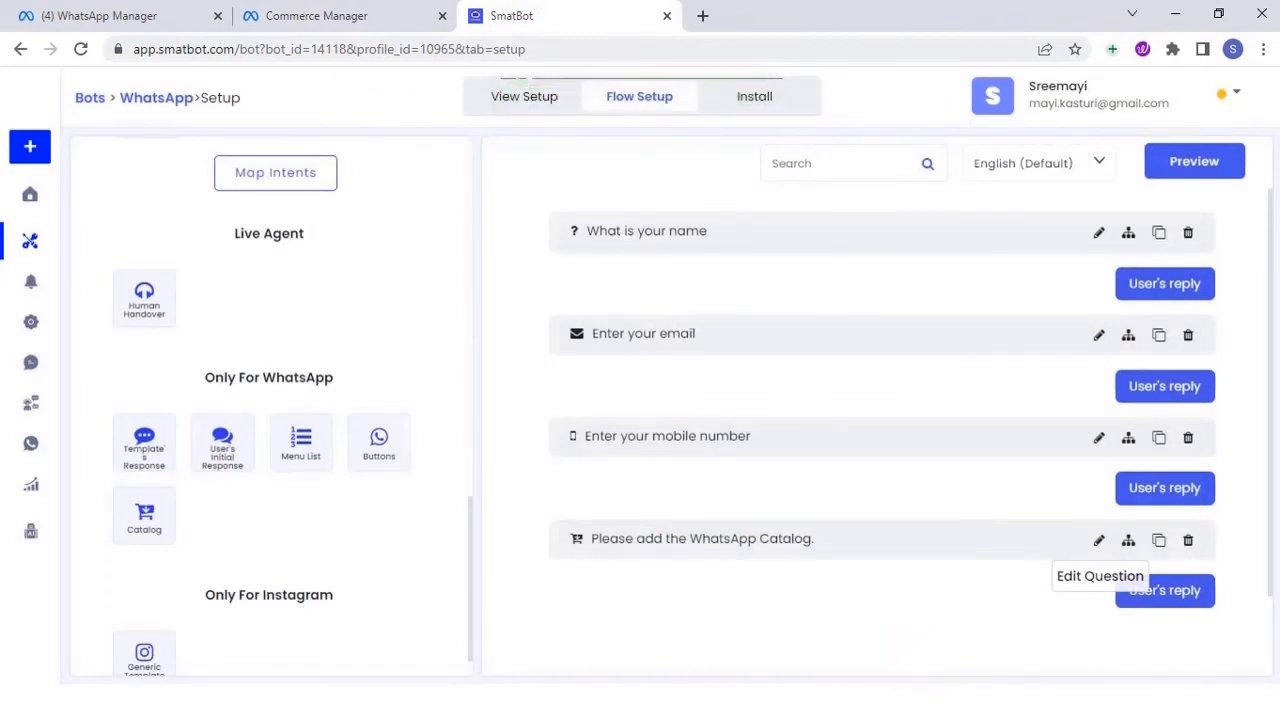
Add a WhatsApp account to the bot's WhatsApp installation with provider Meta, name The Legal Lounge, its phone number, product token and IDs, and save it
{"action": "left_click", "coordinate": [752, 97]}
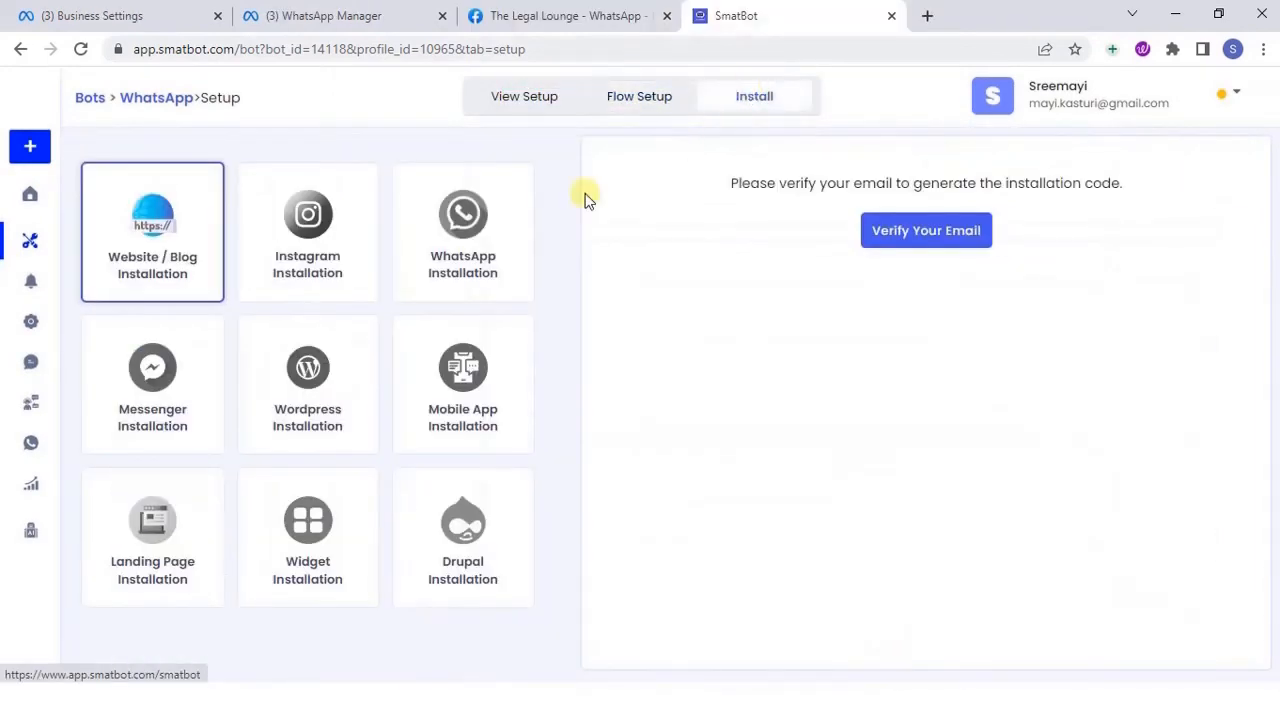
{"action": "left_click", "coordinate": [462, 228]}
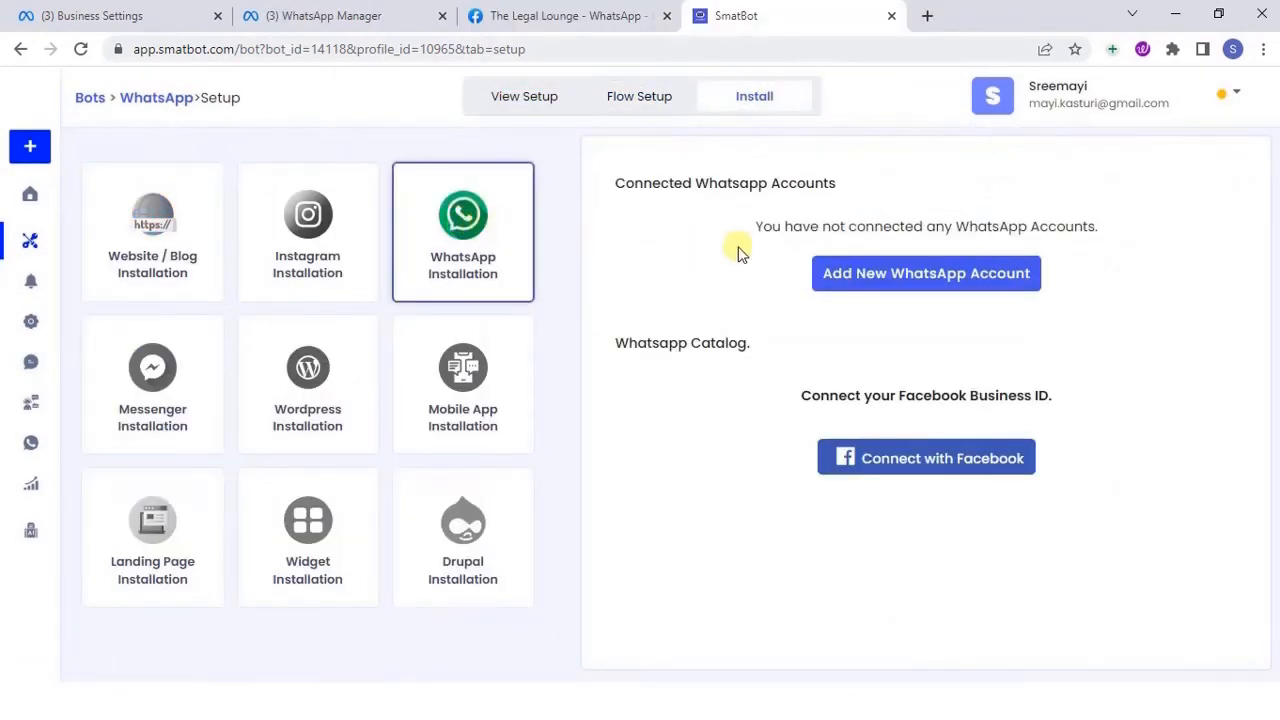
{"action": "left_click", "coordinate": [905, 274]}
{"action": "left_click", "coordinate": [682, 240]}
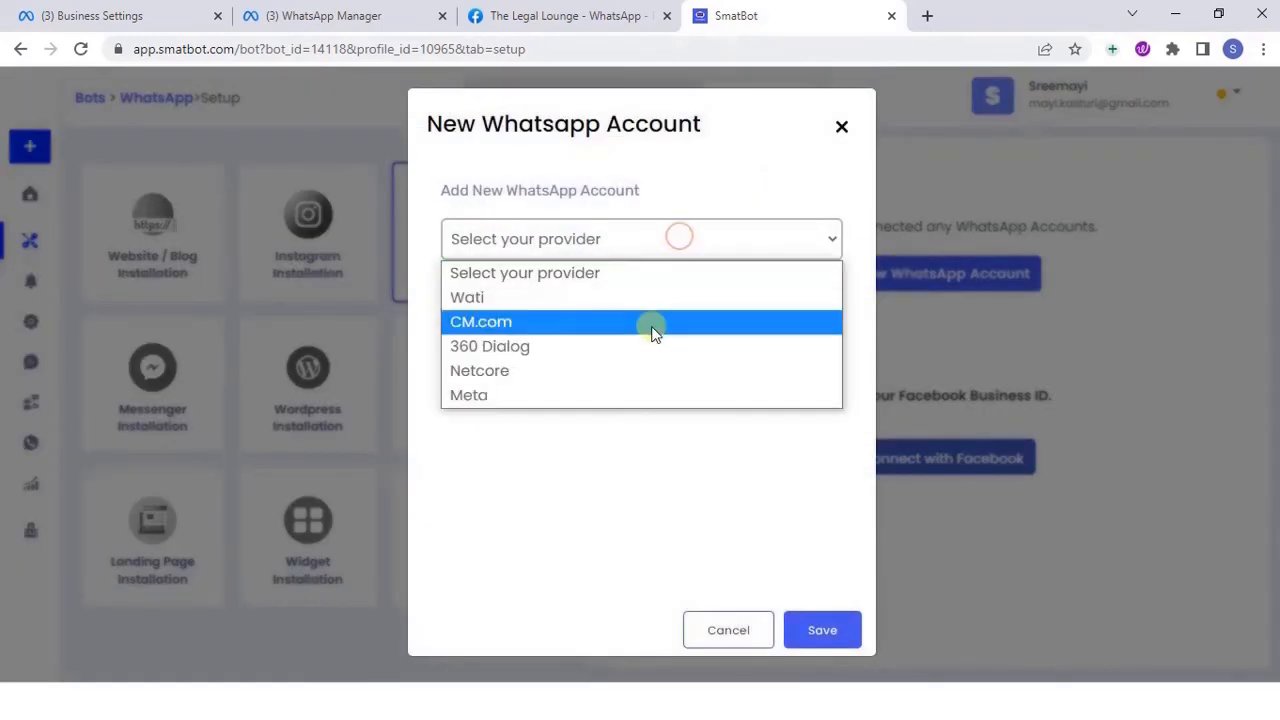
{"action": "left_click", "coordinate": [617, 392]}
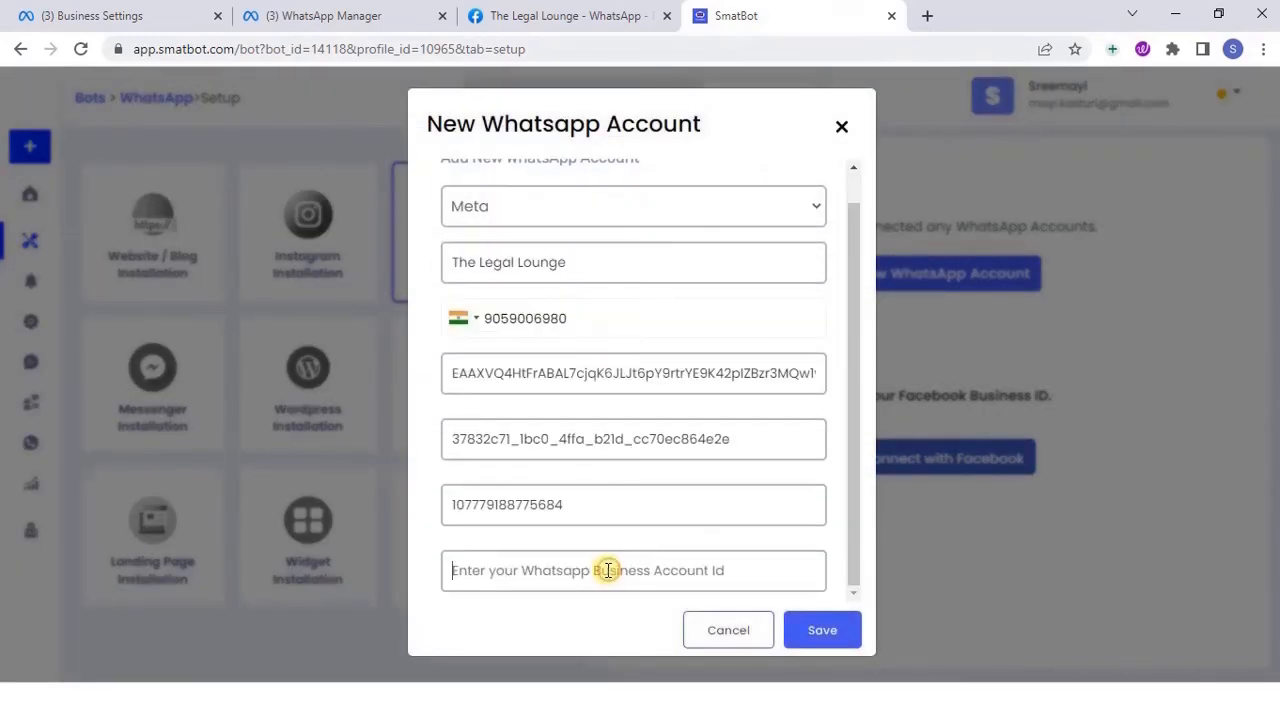
{"action": "key", "text": "ctrl+v"}
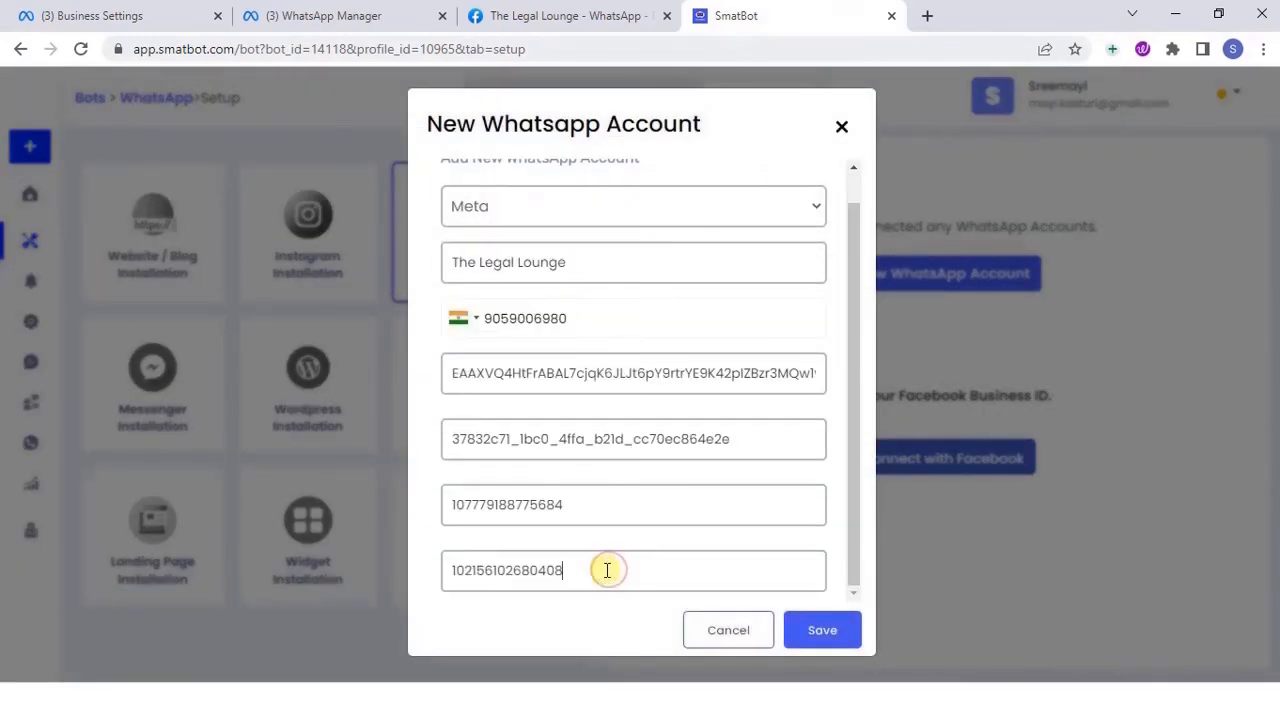
{"action": "left_click", "coordinate": [820, 630]}
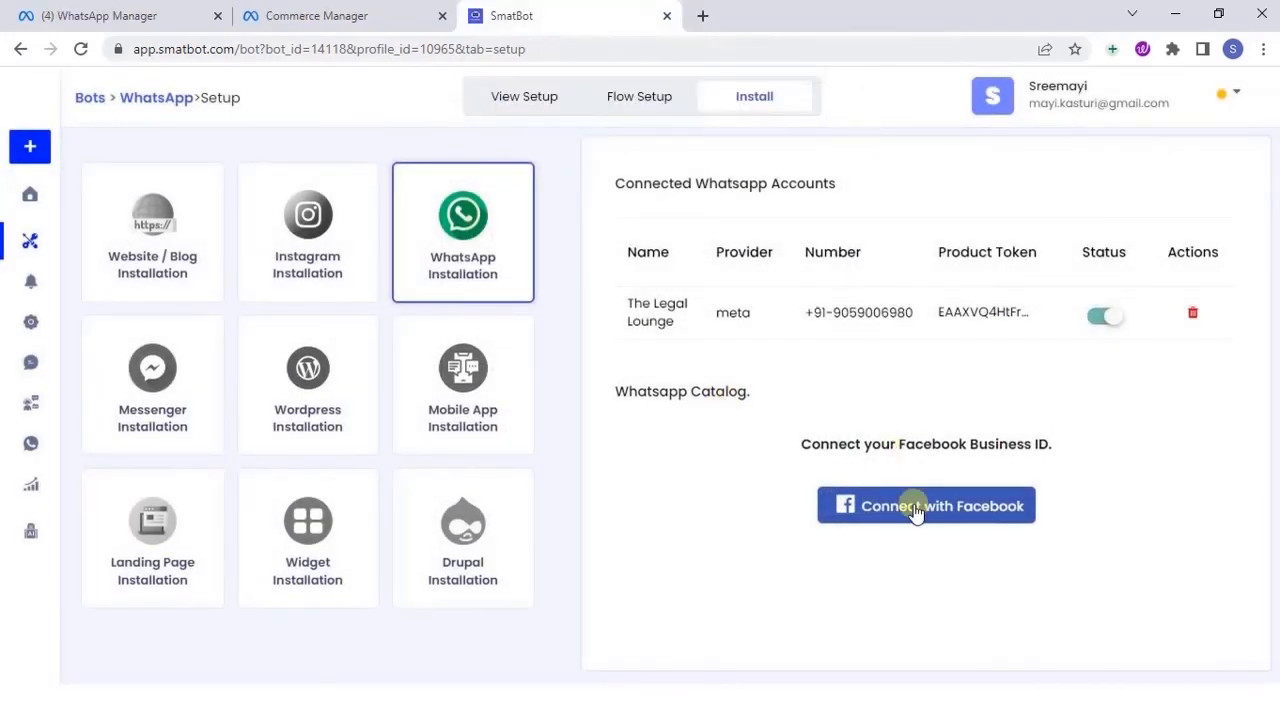
Connect the bot's WhatsApp catalog with Facebook, choosing The Law Reporter. in as the business, and save the selection
{"action": "left_click", "coordinate": [910, 508]}
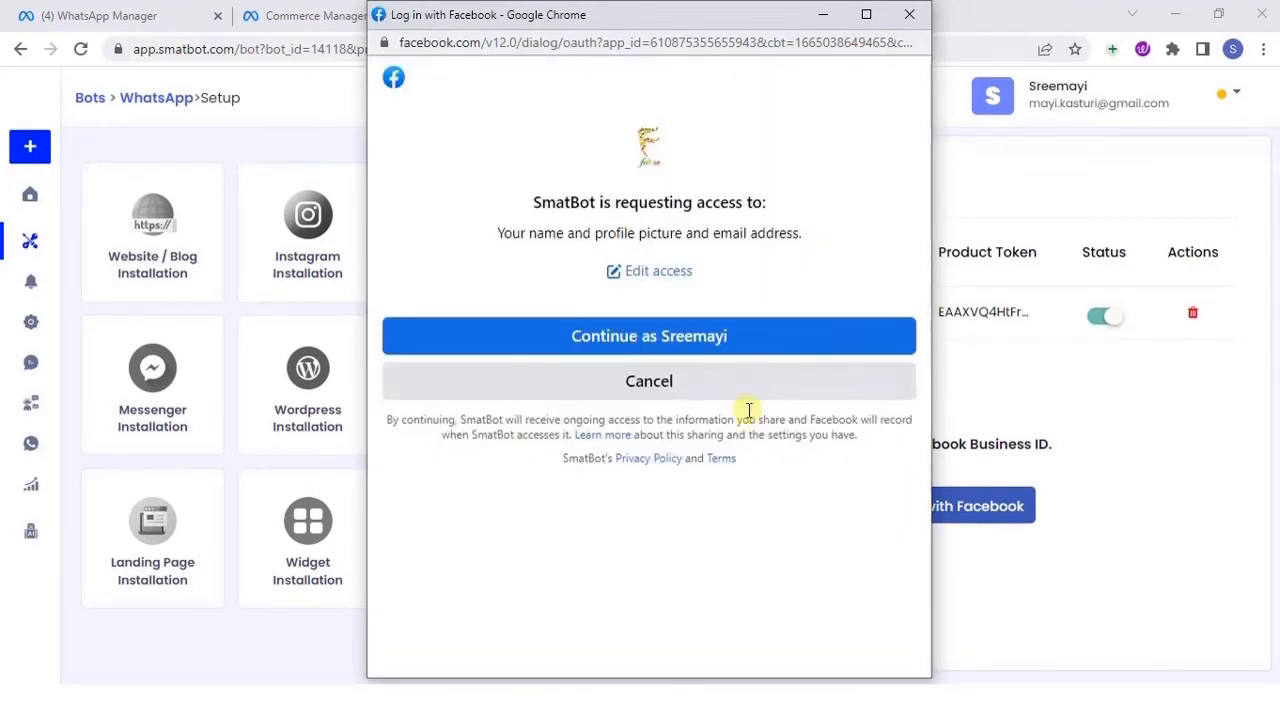
{"action": "left_click", "coordinate": [629, 335]}
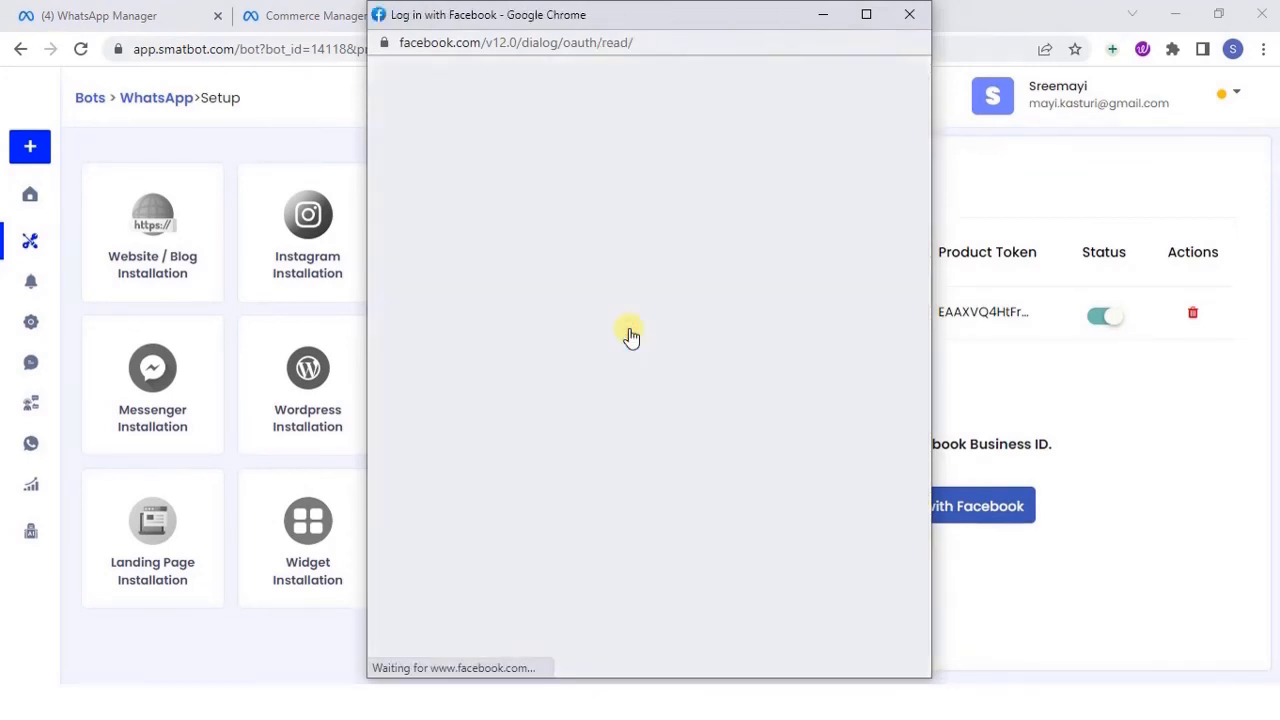
{"action": "left_click", "coordinate": [705, 347]}
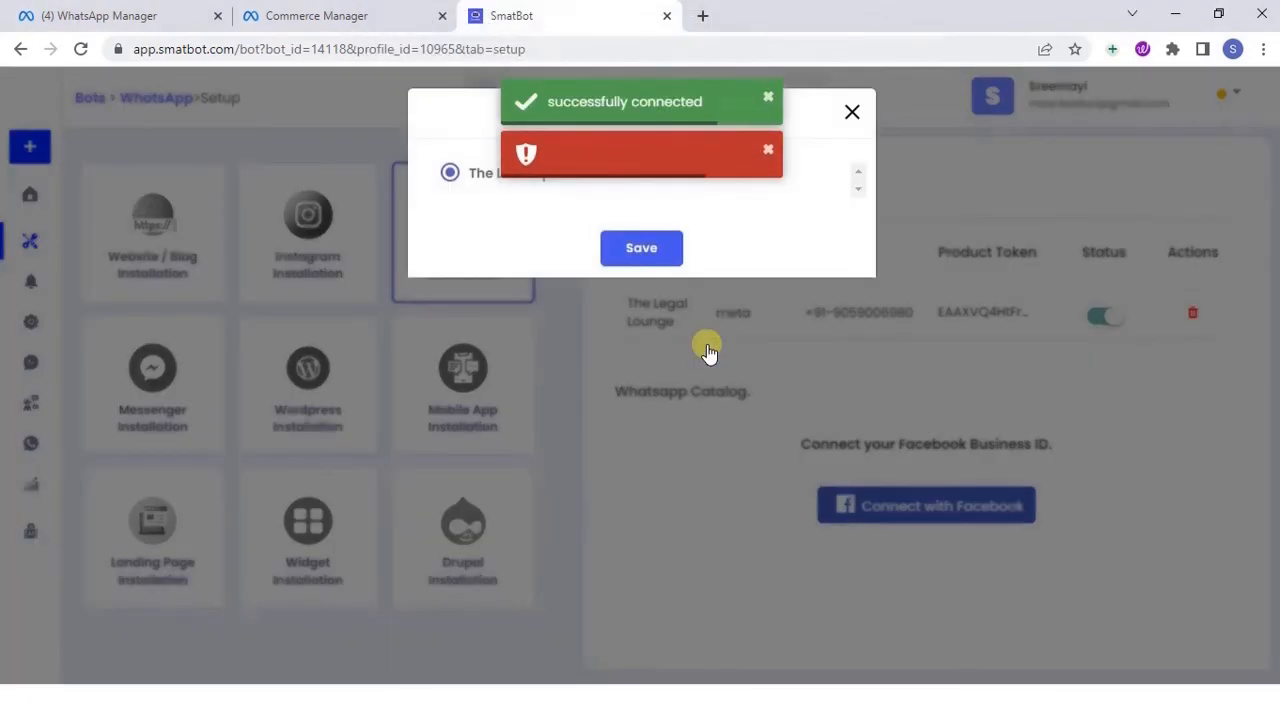
{"action": "left_click", "coordinate": [768, 149]}
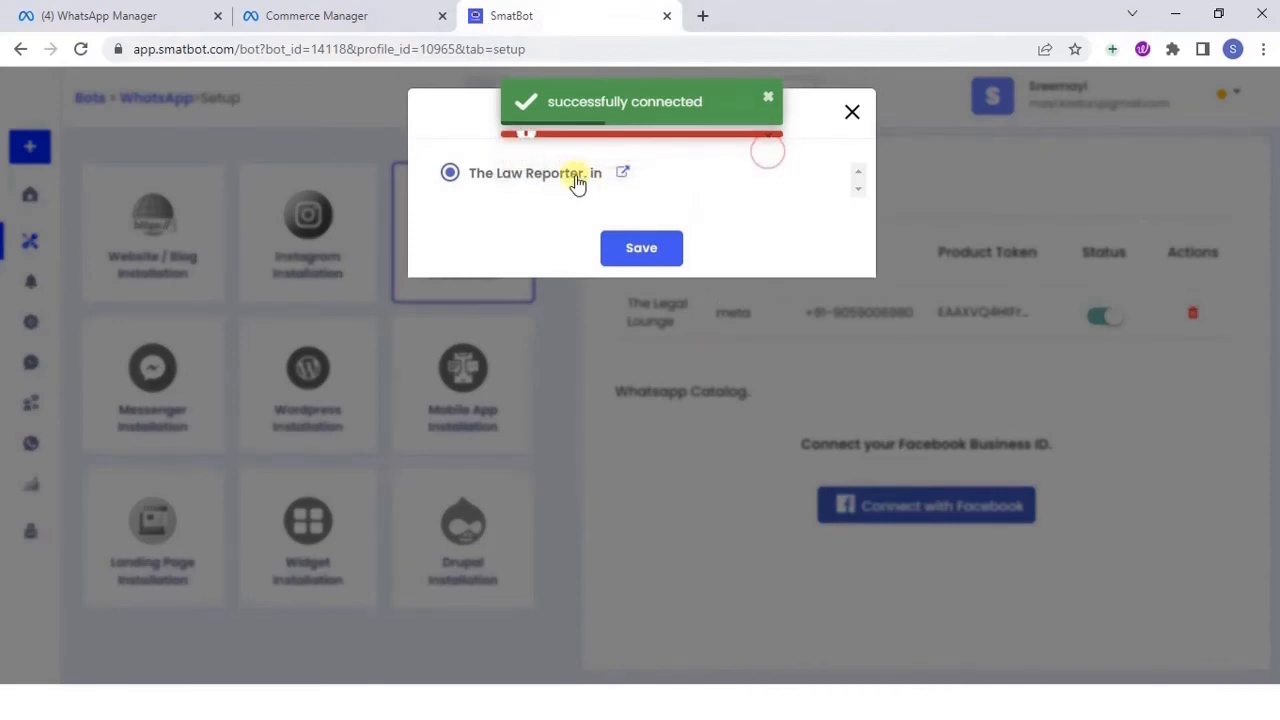
{"action": "left_click", "coordinate": [662, 249]}
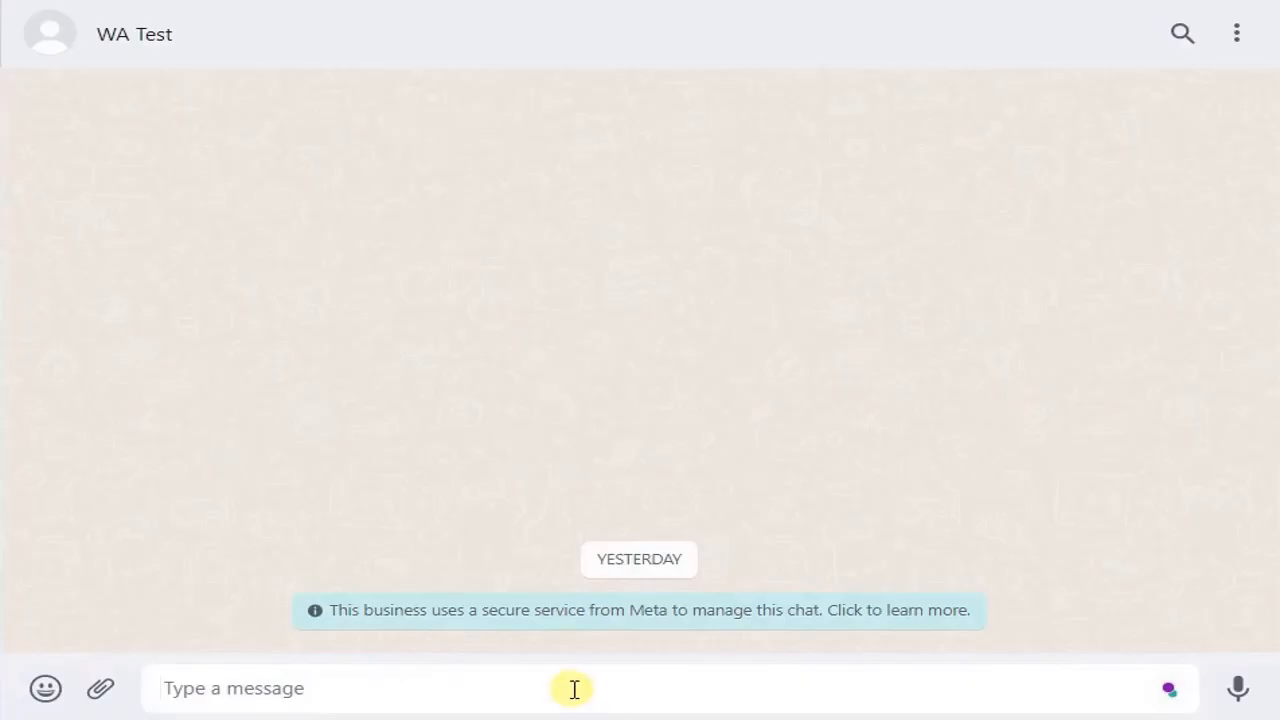
Switch to the WhatsApp chat with WA Test and send "Menu" to start the bot's flow
{"action": "type", "text": "Men"}
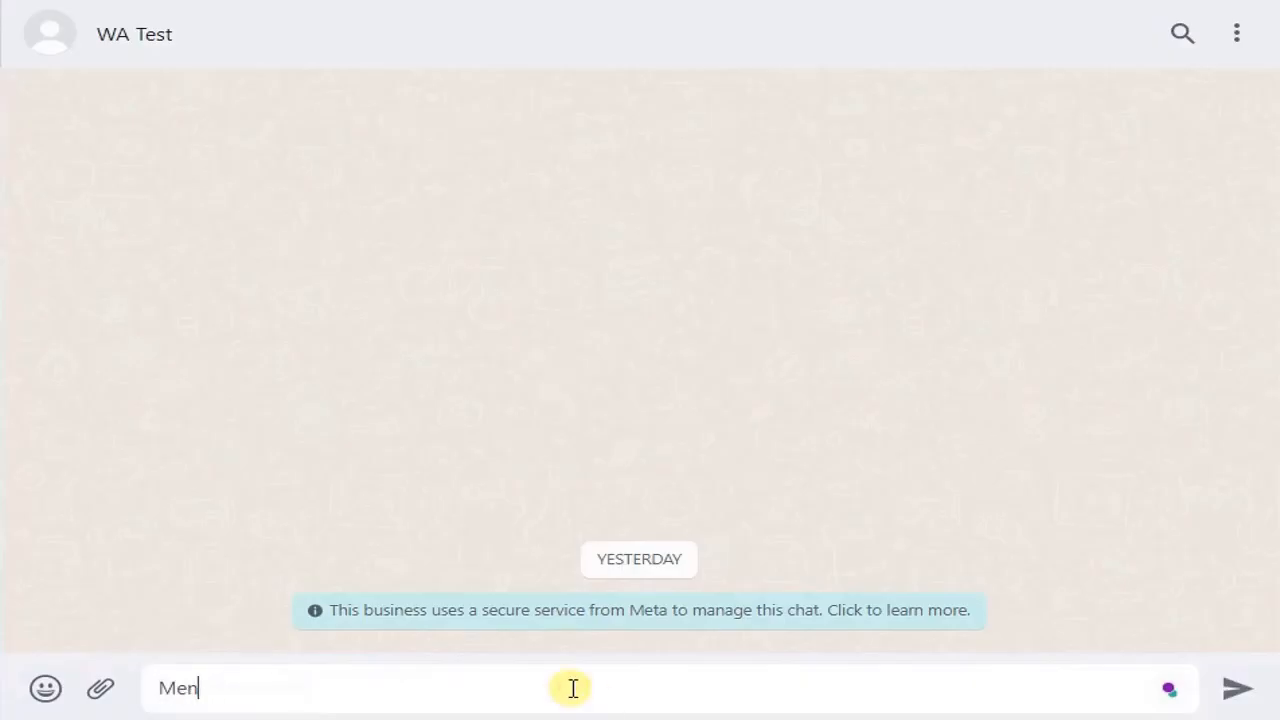
{"action": "type", "text": "nuu"}
{"action": "key", "text": "Return"}
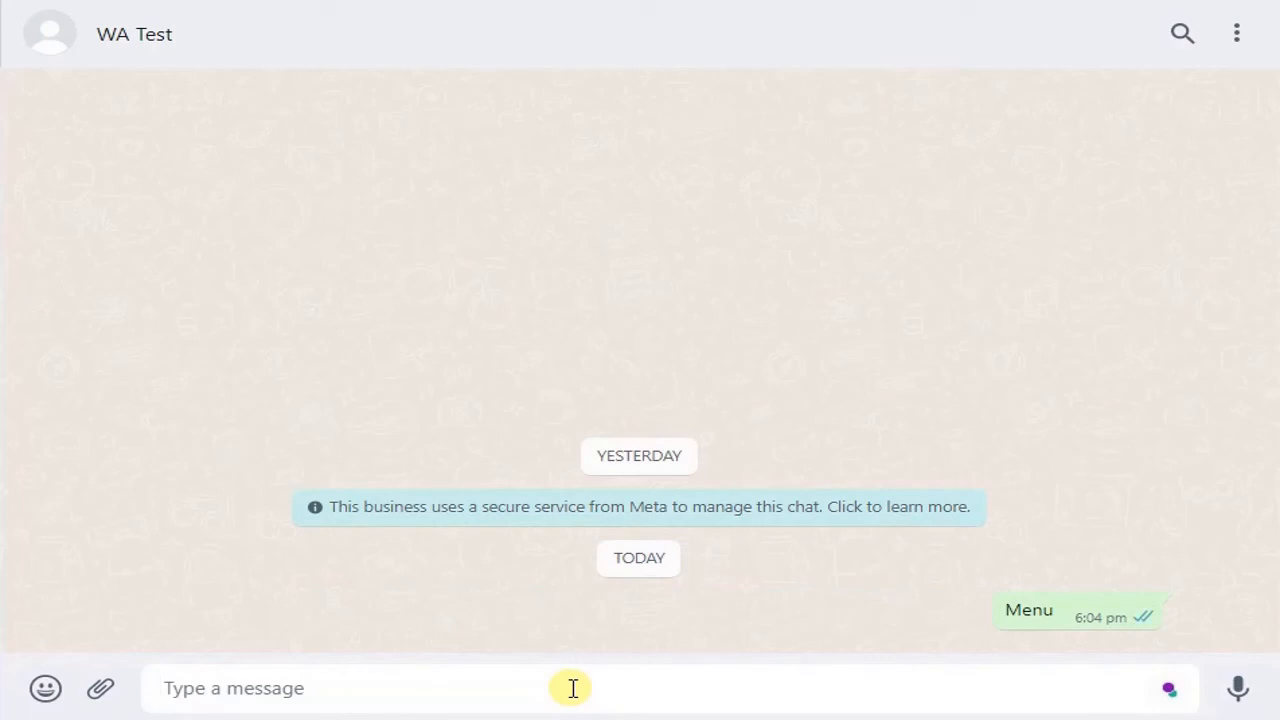
Answer the bot's questions in the chat with the customer's name, e-mail address and mobile number
{"action": "type", "text": "Sree"}
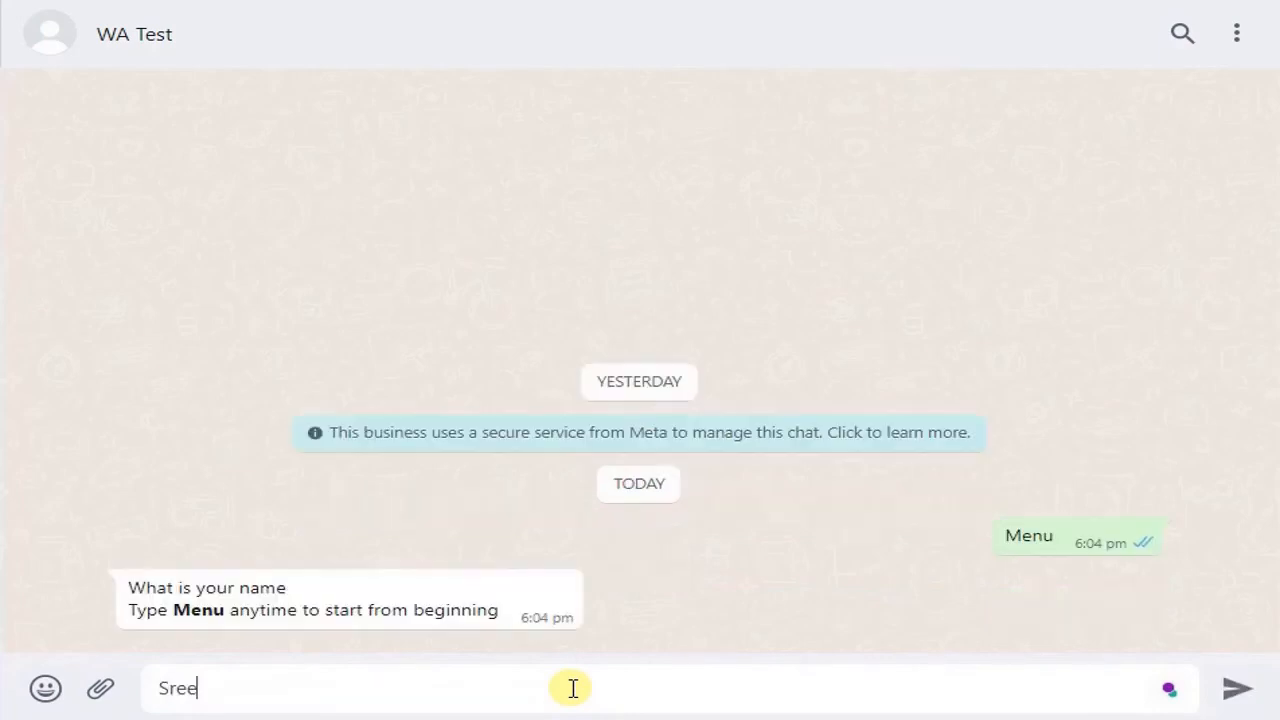
{"action": "type", "text": "mayi"}
{"action": "key", "text": "Return"}
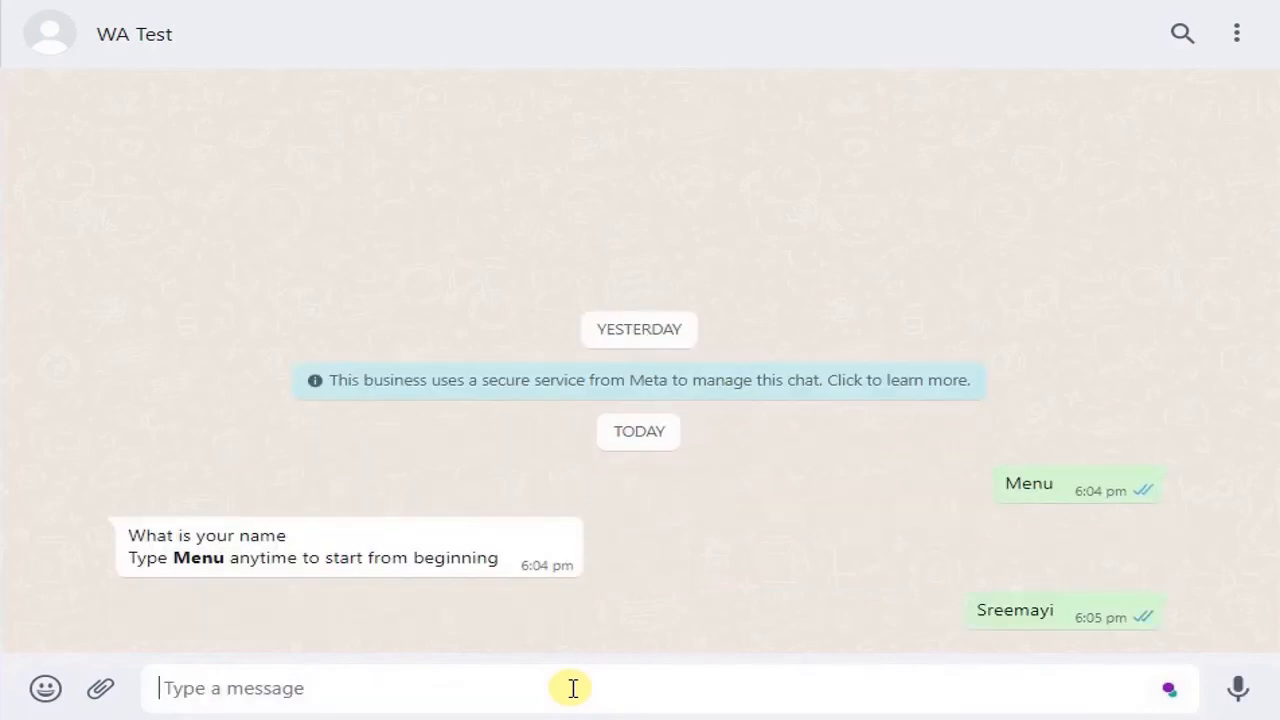
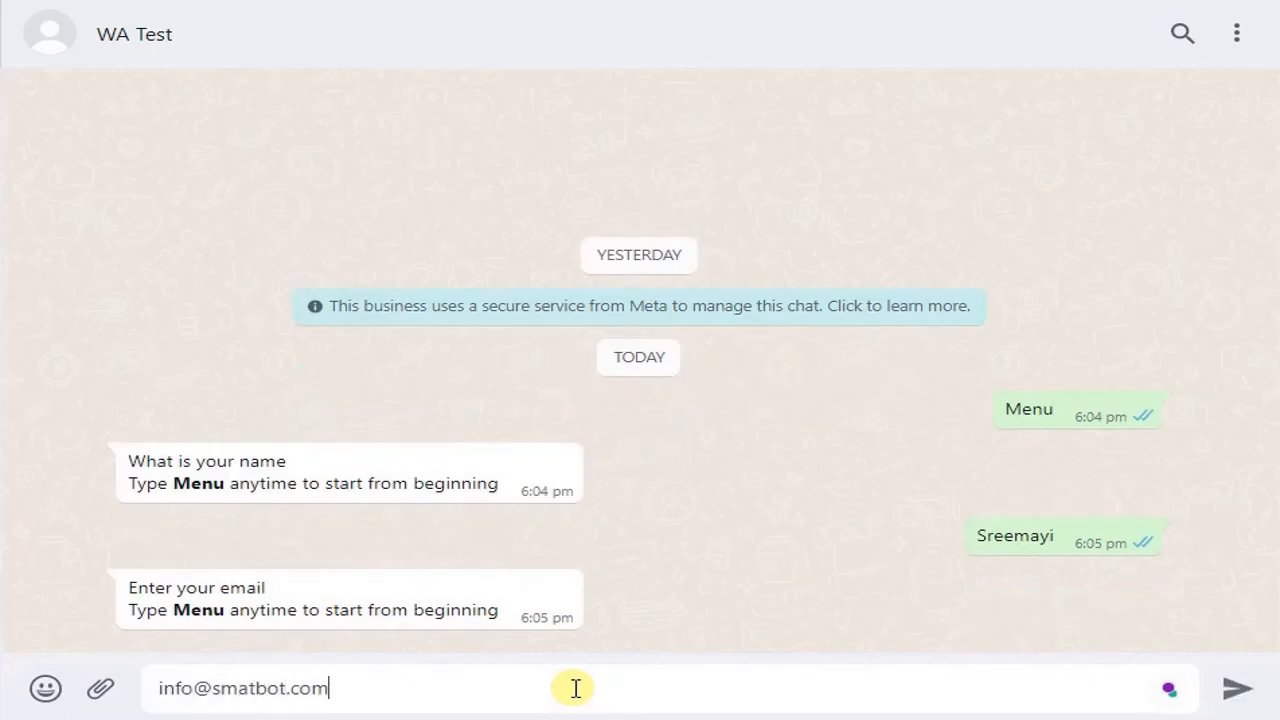
{"action": "key", "text": "Return"}
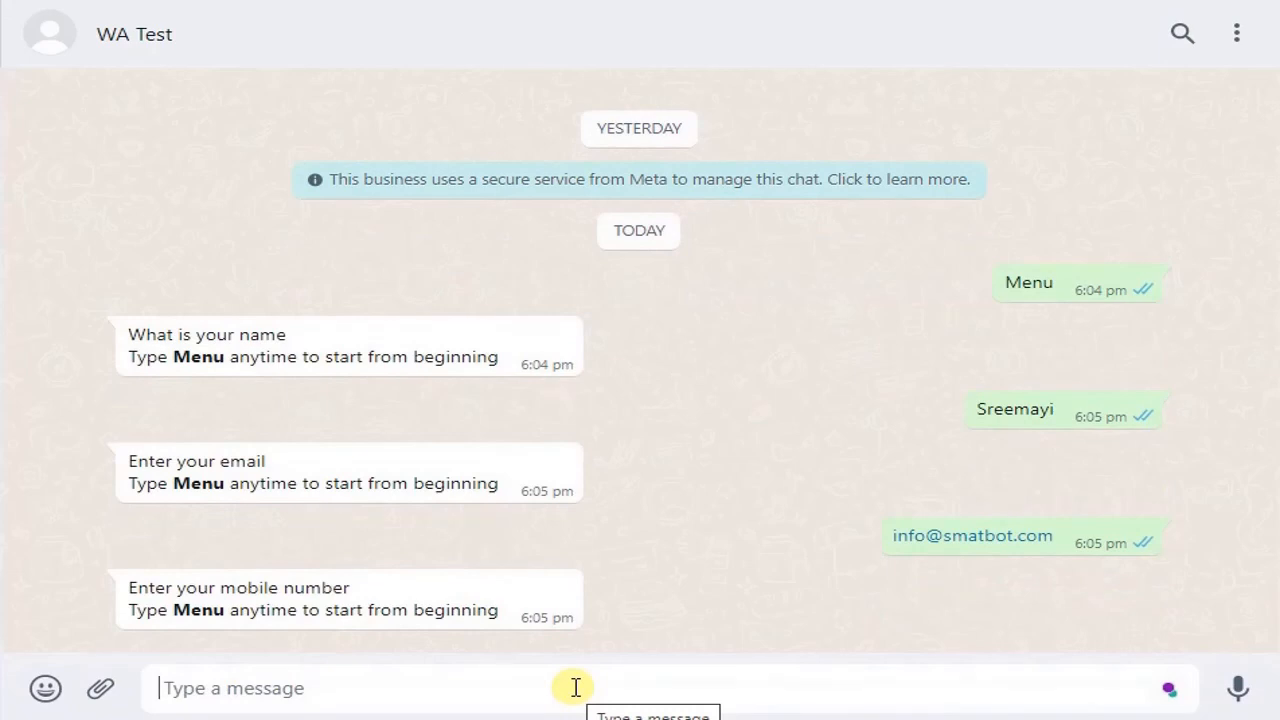
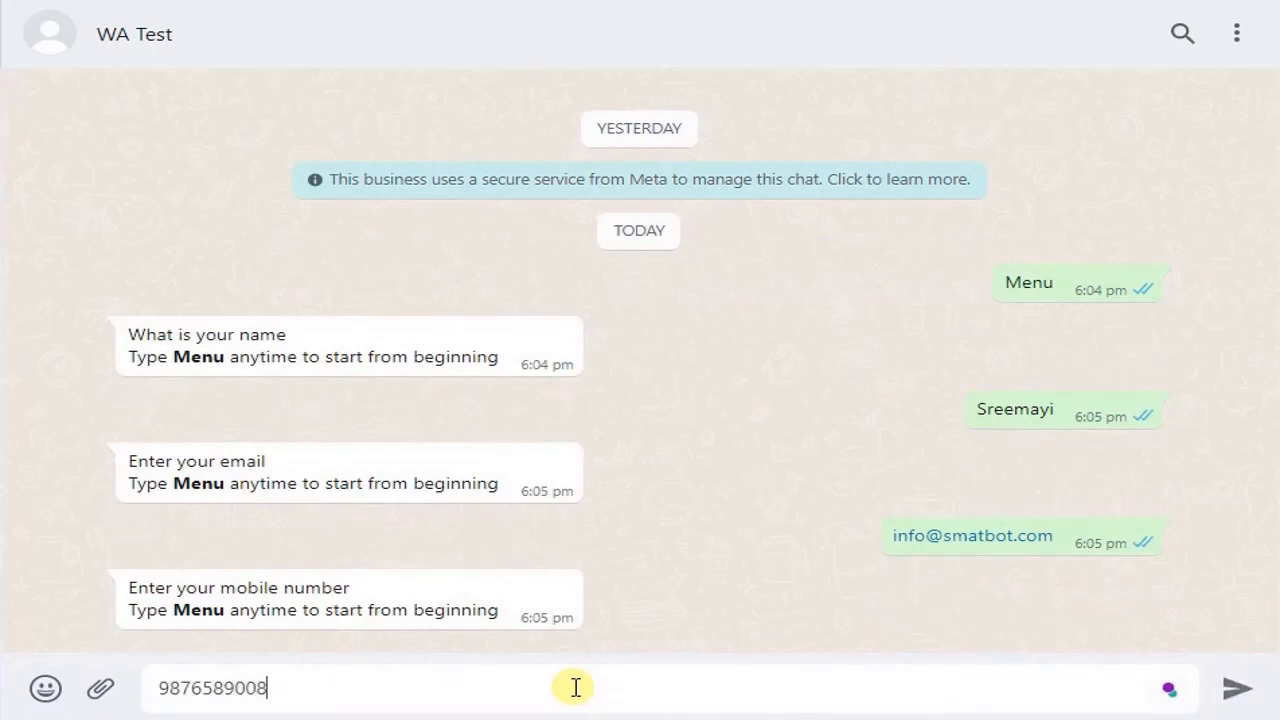
{"action": "key", "text": "Return"}
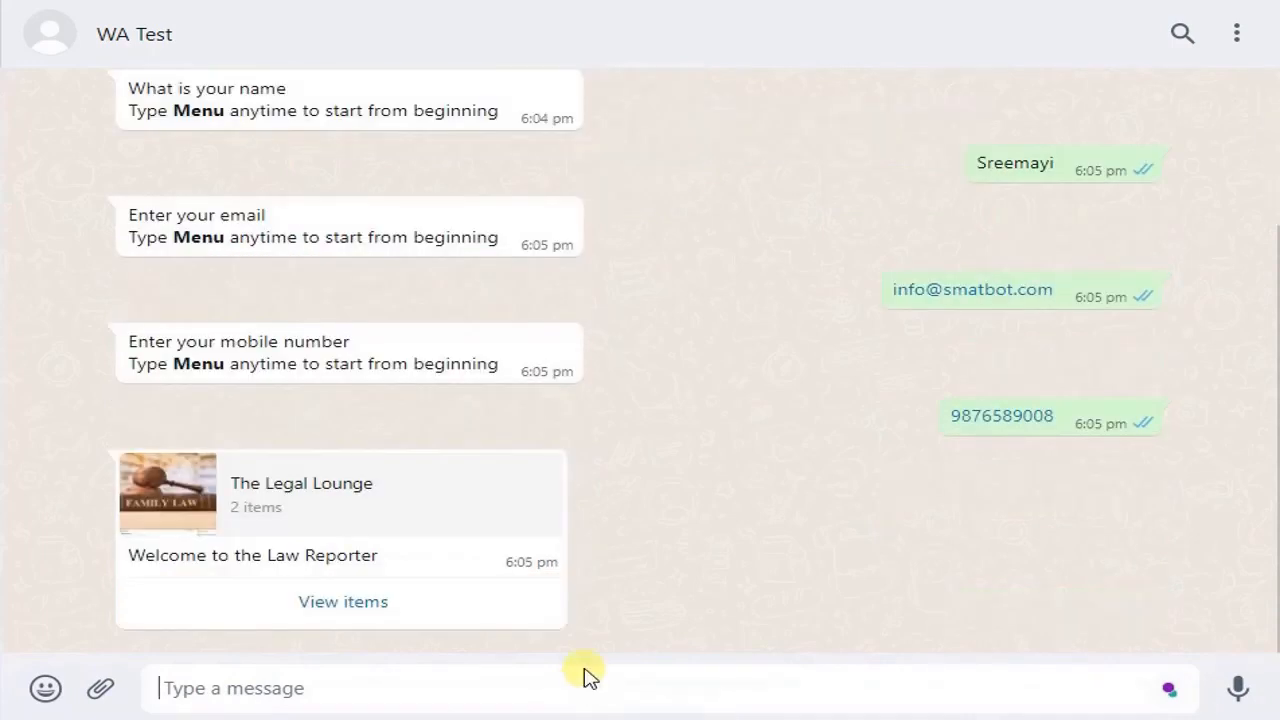
Add two of the criminal law item from the bot's catalogue message to the cart, and send the cart to the business
{"action": "left_click", "coordinate": [343, 601]}
{"action": "left_click", "coordinate": [928, 258]}
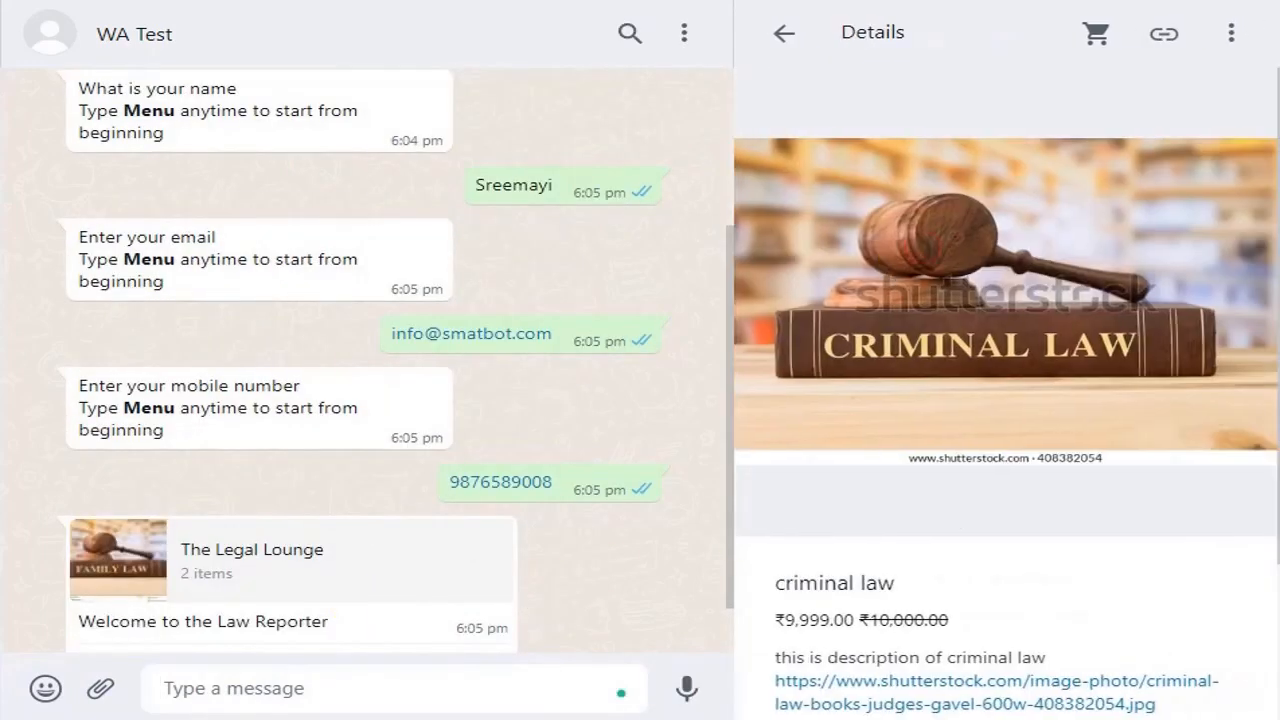
{"action": "scroll", "coordinate": [968, 553], "scroll_direction": "down", "scroll_amount": 2}
{"action": "left_click", "coordinate": [1006, 624]}
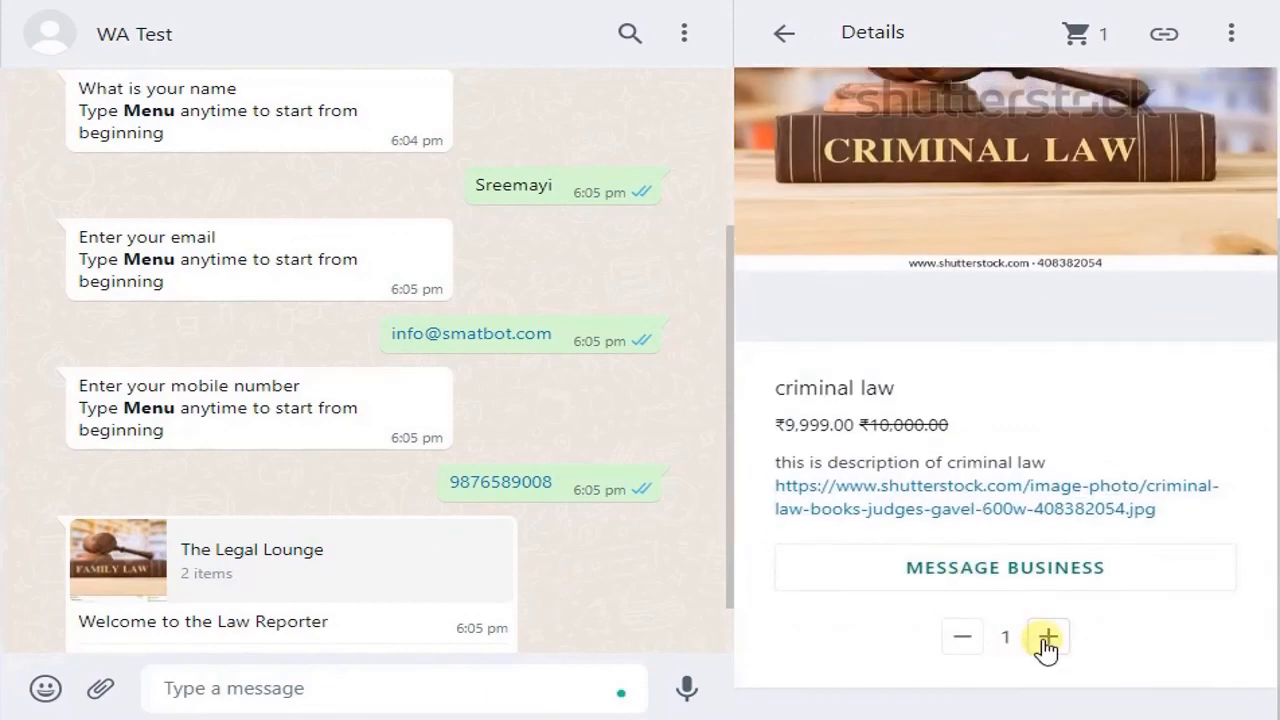
{"action": "left_click", "coordinate": [1078, 40]}
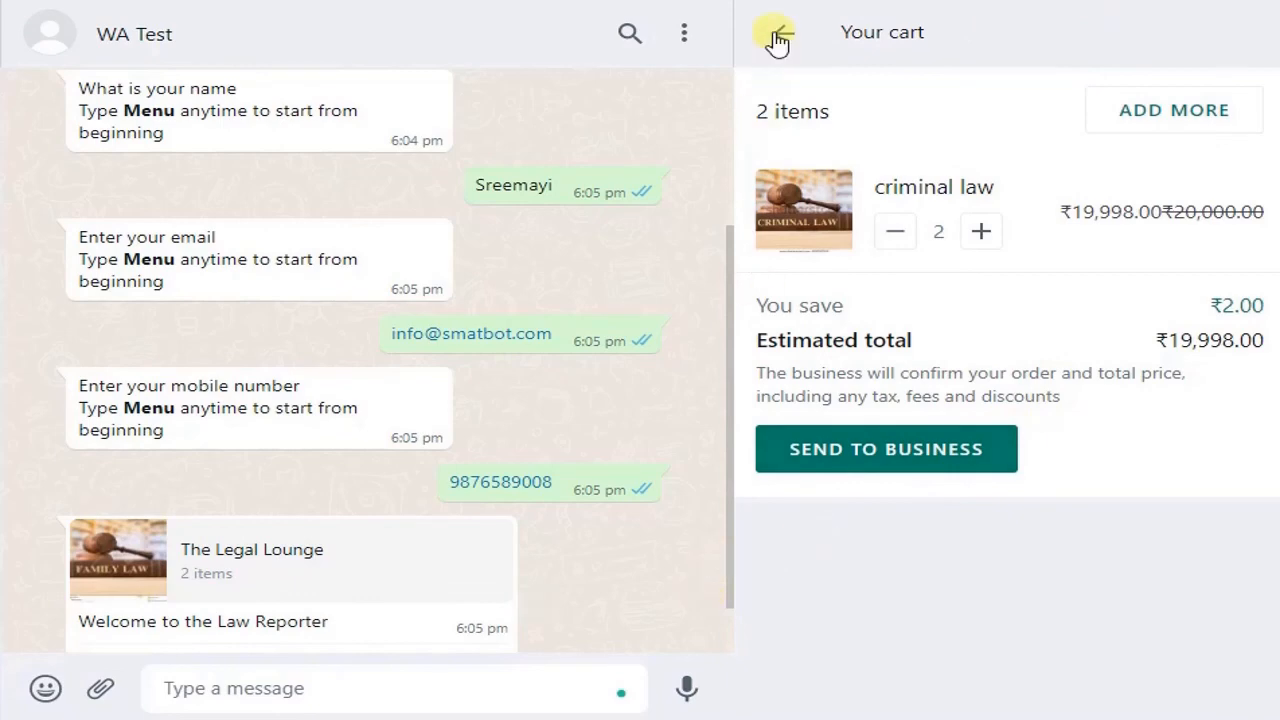
{"action": "left_click", "coordinate": [897, 466]}
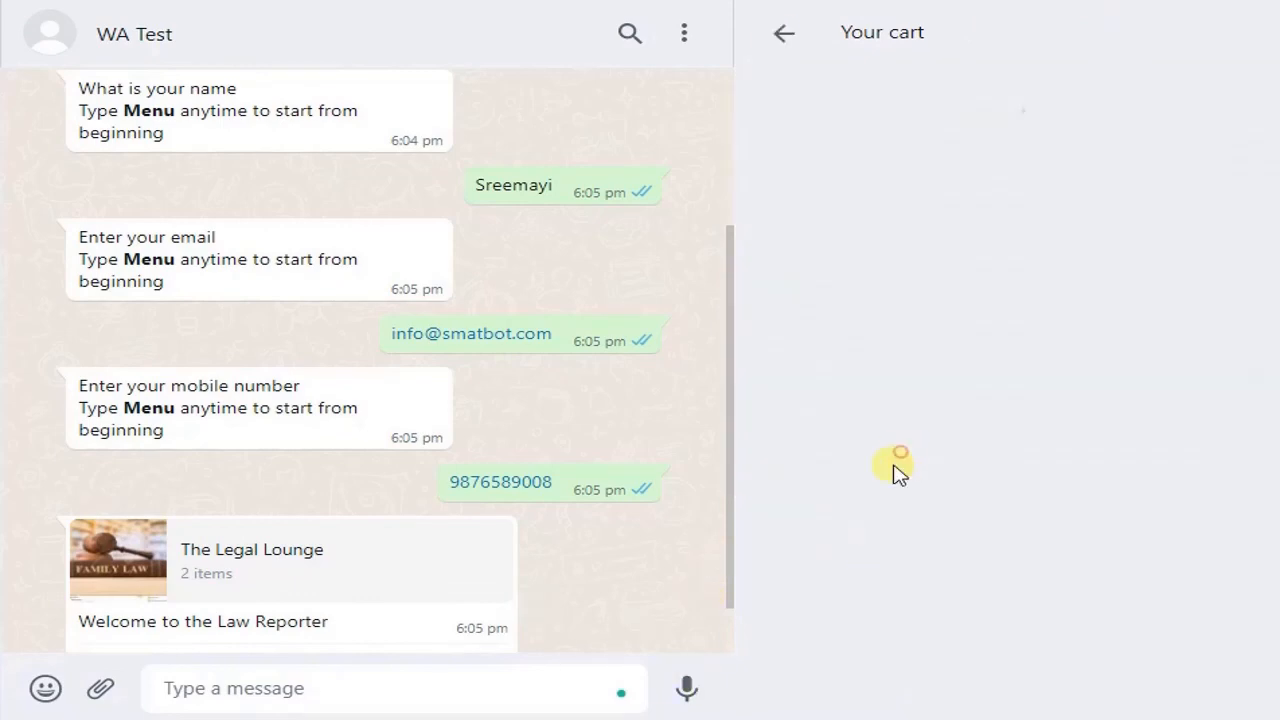